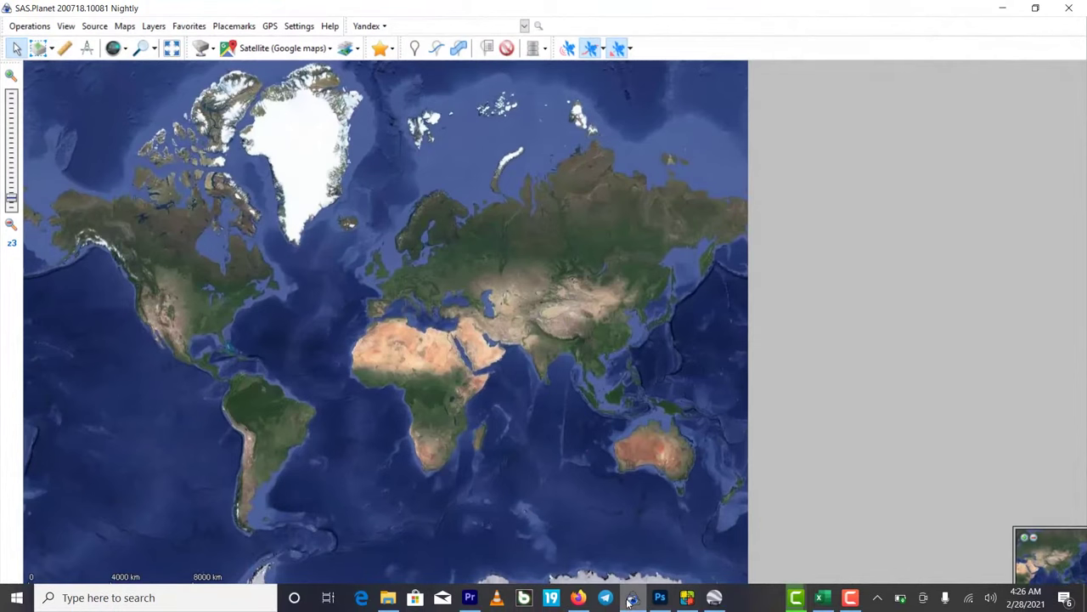
Zoom the world satellite map in to the Nigeria region of West Africa
{"action": "mouse_move", "coordinate": [630, 602]}
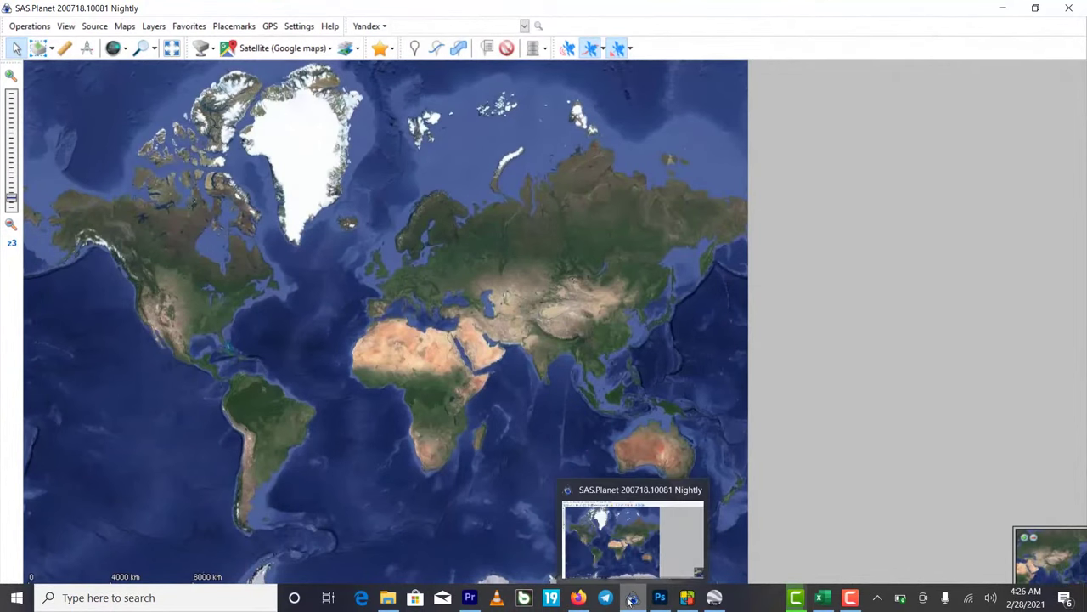
{"action": "left_click", "coordinate": [633, 490]}
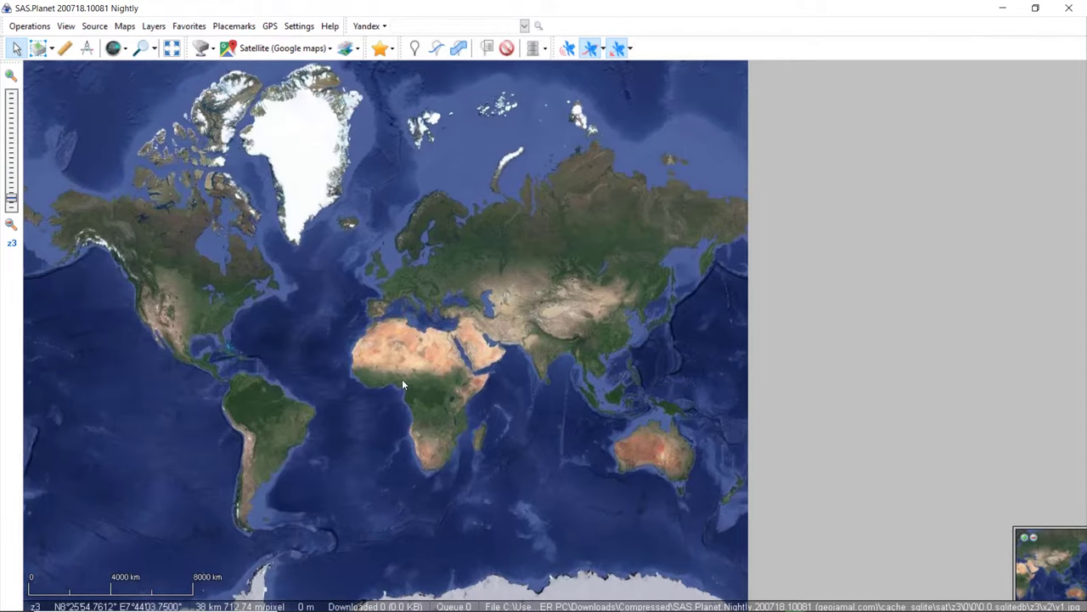
{"action": "scroll", "coordinate": [403, 384], "scroll_direction": "up", "scroll_amount": 3}
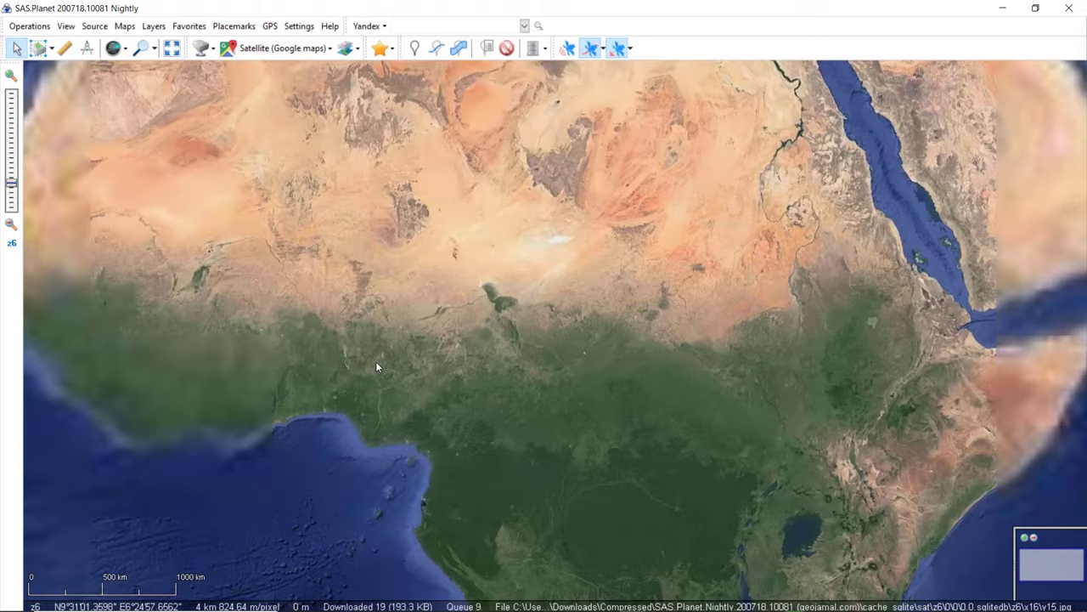
{"action": "scroll", "coordinate": [375, 361], "scroll_direction": "up", "scroll_amount": 1}
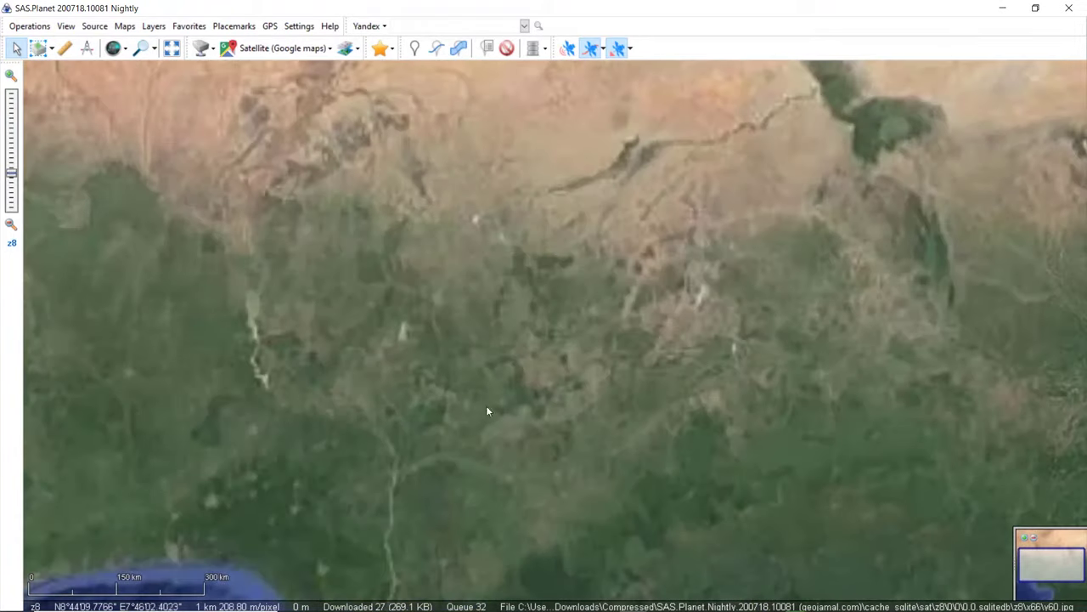
{"action": "scroll", "coordinate": [511, 395], "scroll_direction": "down", "scroll_amount": 2}
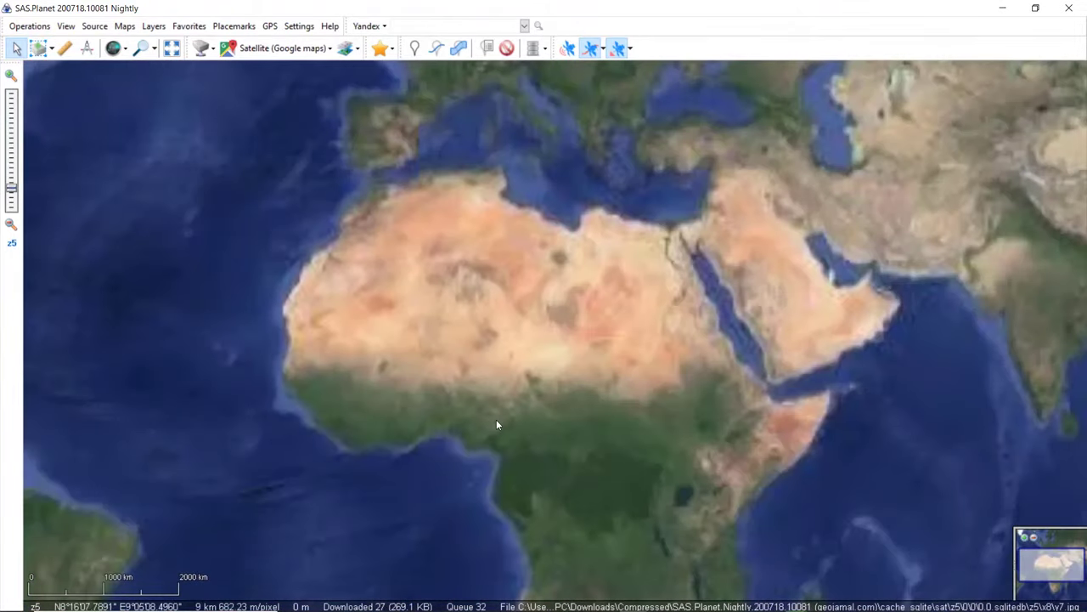
{"action": "scroll", "coordinate": [497, 423], "scroll_direction": "up", "scroll_amount": 1}
{"action": "scroll", "coordinate": [496, 418], "scroll_direction": "up", "scroll_amount": 1}
{"action": "scroll", "coordinate": [497, 403], "scroll_direction": "up", "scroll_amount": 1}
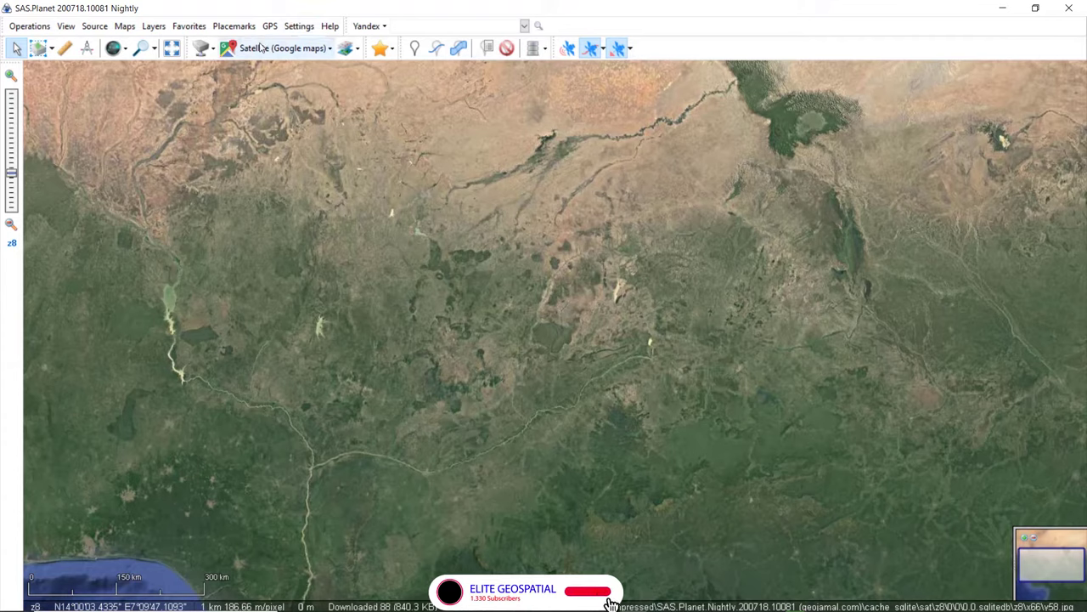
Switch the base map from Google satellite to ESRI's ArcGIS.Imagery
{"action": "left_click", "coordinate": [328, 49]}
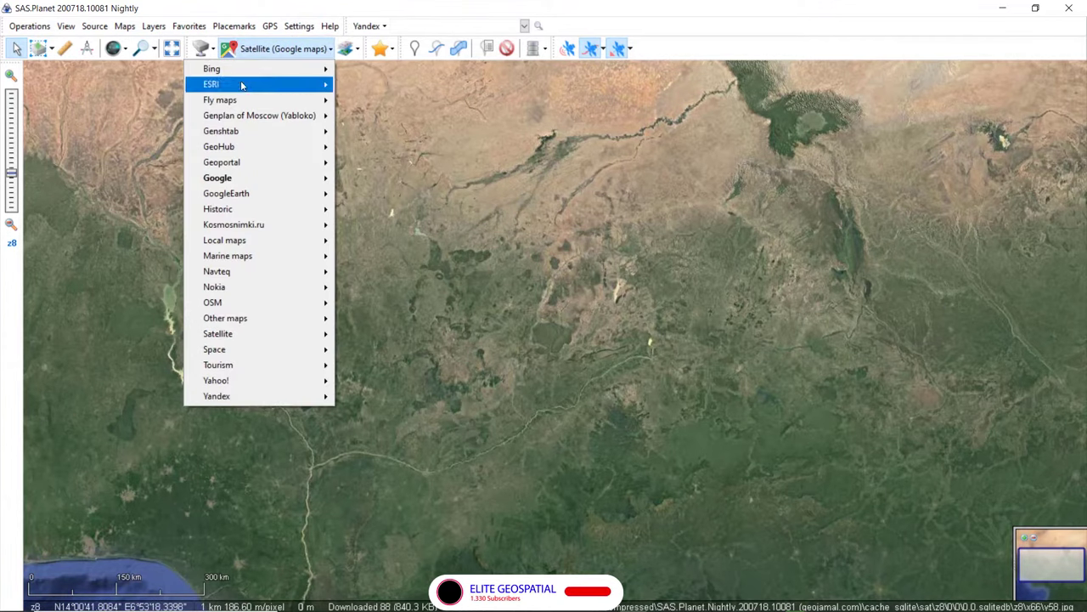
{"action": "mouse_move", "coordinate": [242, 85]}
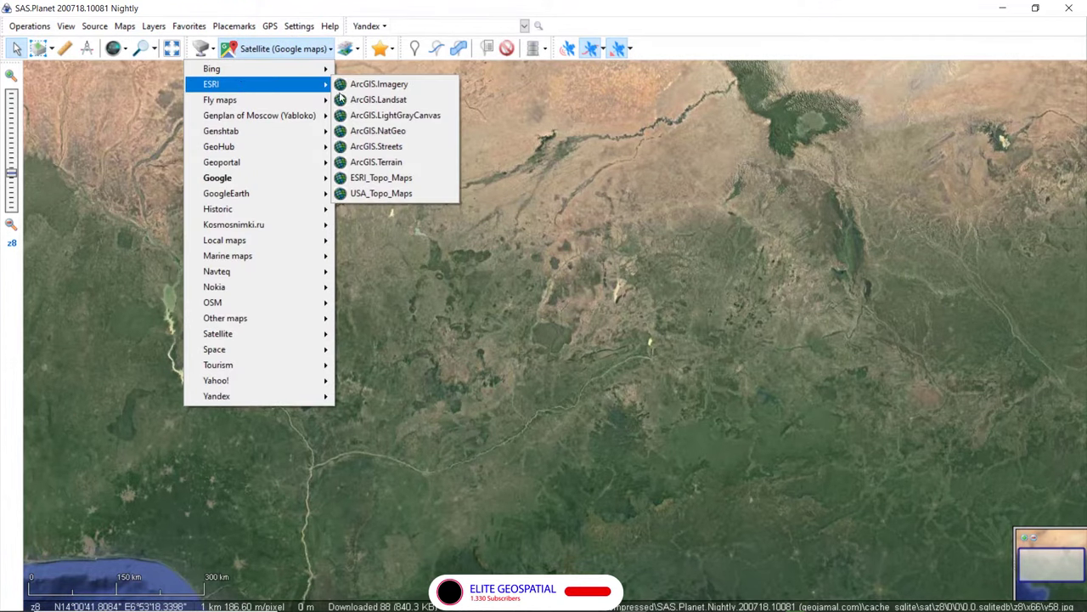
{"action": "left_click", "coordinate": [406, 89]}
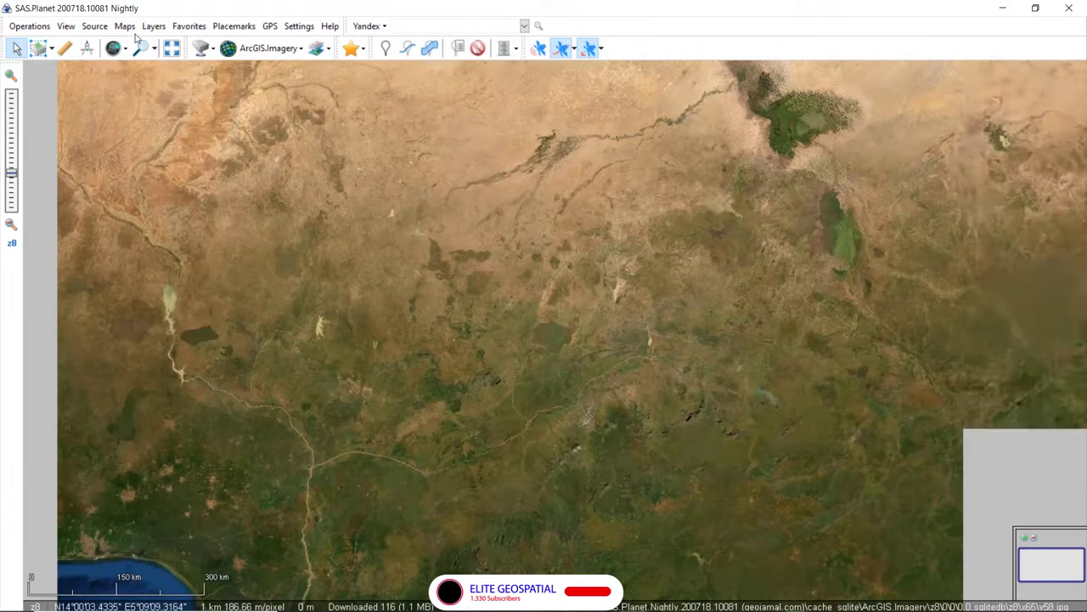
Overlay Google's Traffic (Google Maps) layer on the imagery, keeping the map at zoom level 8
{"action": "left_click", "coordinate": [163, 29]}
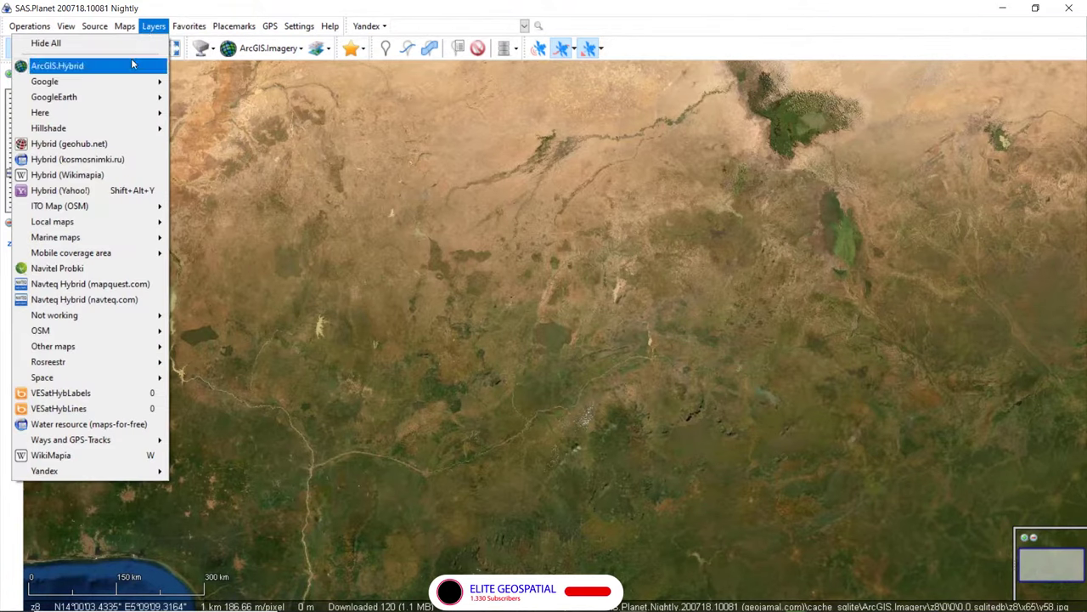
{"action": "mouse_move", "coordinate": [140, 89]}
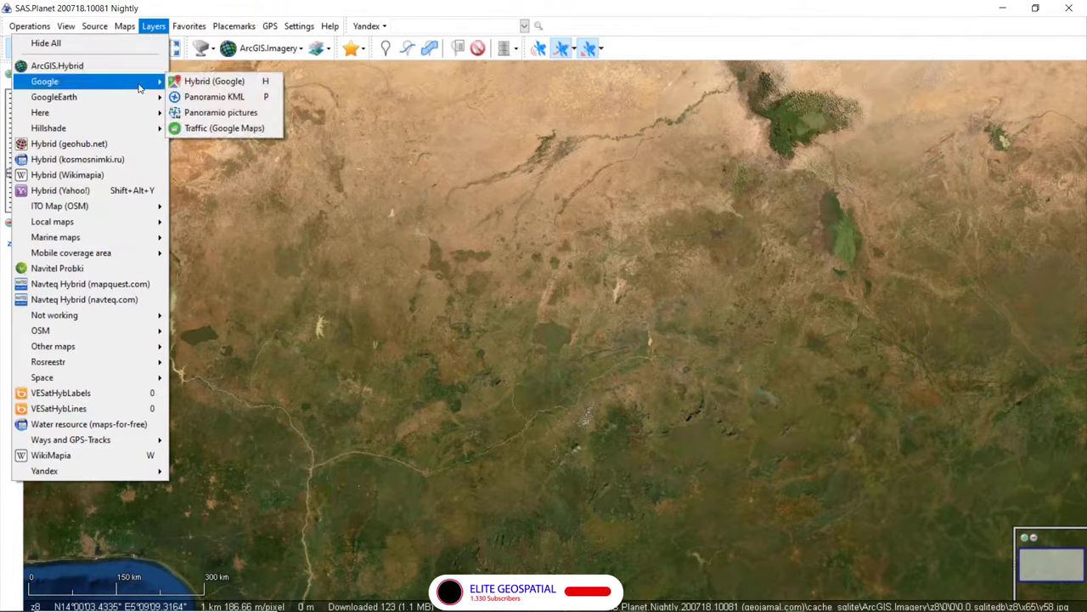
{"action": "left_click", "coordinate": [253, 130]}
{"action": "scroll", "coordinate": [432, 242], "scroll_direction": "down", "scroll_amount": 1}
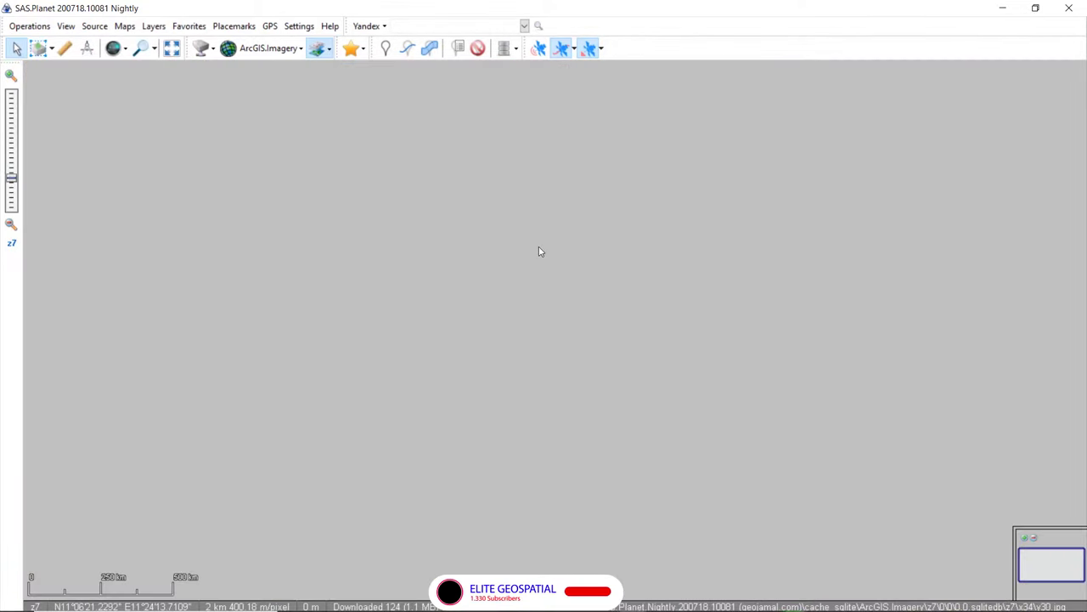
{"action": "scroll", "coordinate": [539, 246], "scroll_direction": "up", "scroll_amount": 1}
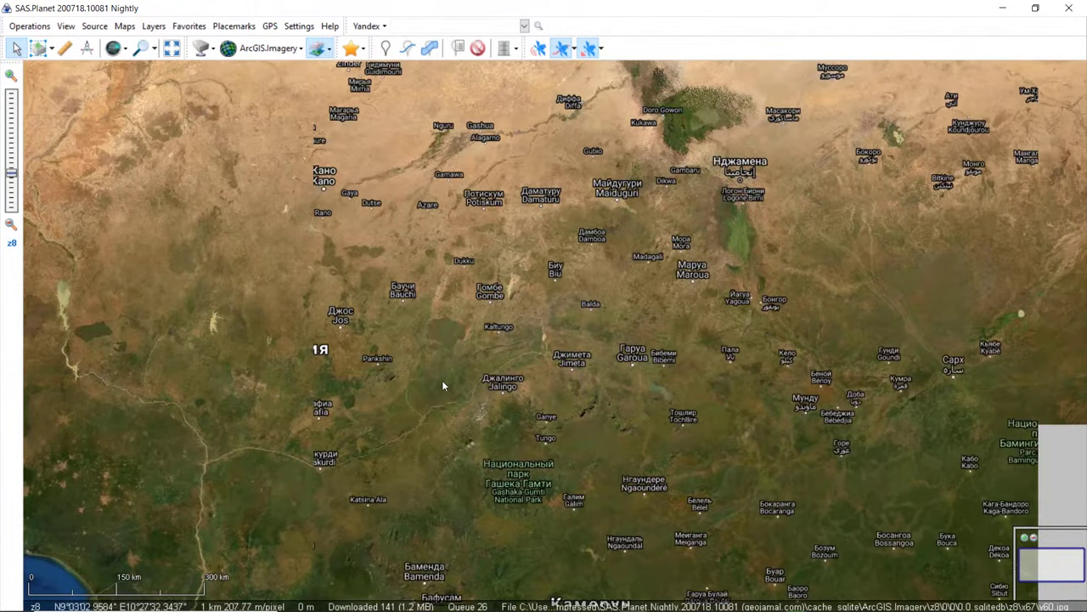
Centre the map on Nigeria and zoom in to level 11 around Abuja
{"action": "left_click_drag", "start_coordinate": [445, 382], "coordinate": [538, 251]}
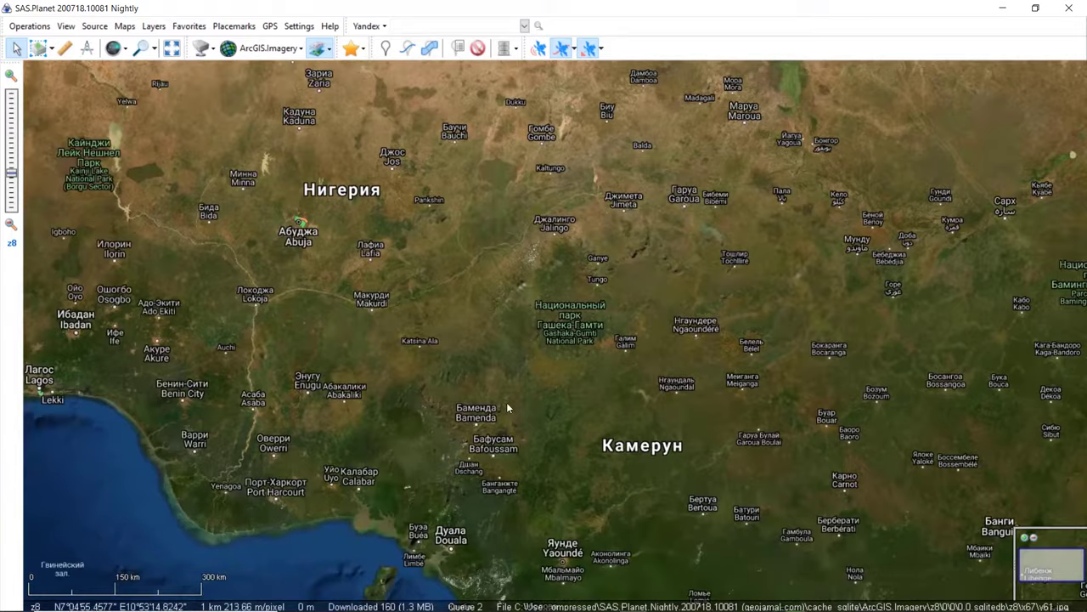
{"action": "left_click_drag", "start_coordinate": [506, 402], "coordinate": [644, 399]}
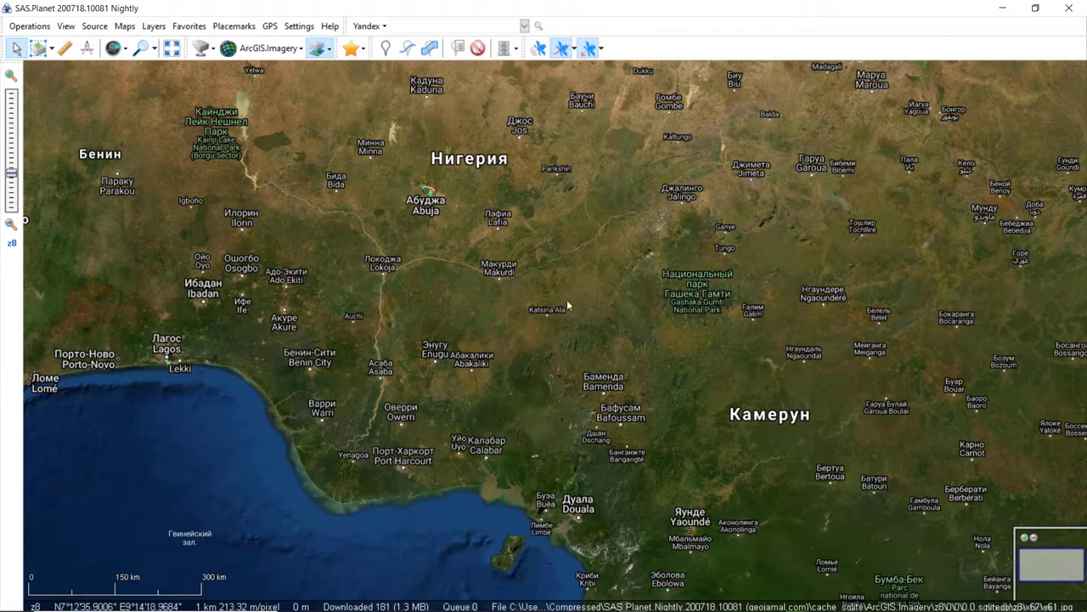
{"action": "left_click_drag", "start_coordinate": [499, 123], "coordinate": [525, 224]}
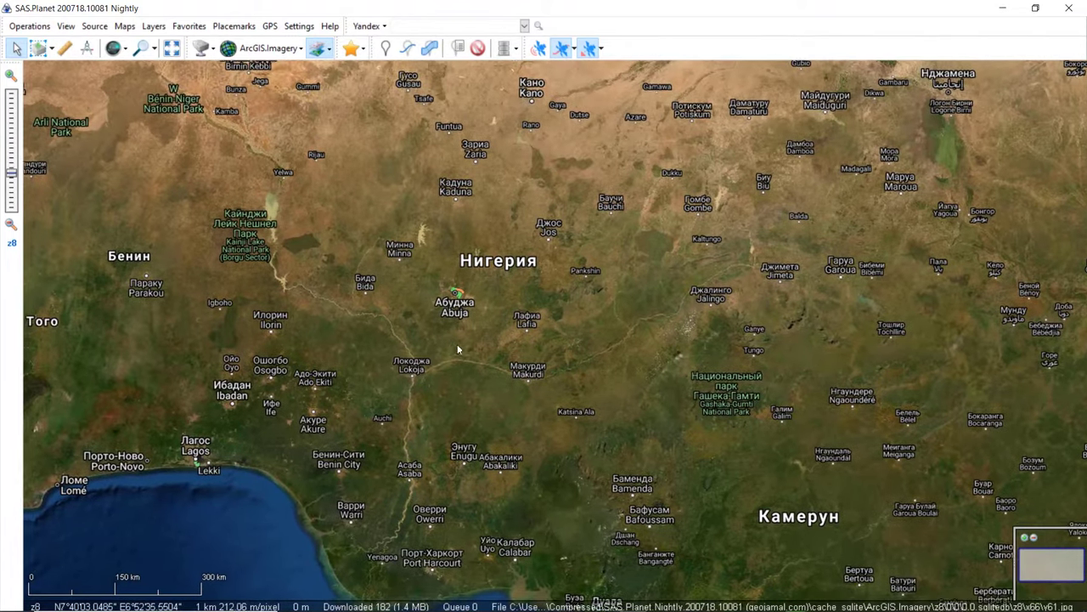
{"action": "left_click_drag", "start_coordinate": [431, 378], "coordinate": [471, 334]}
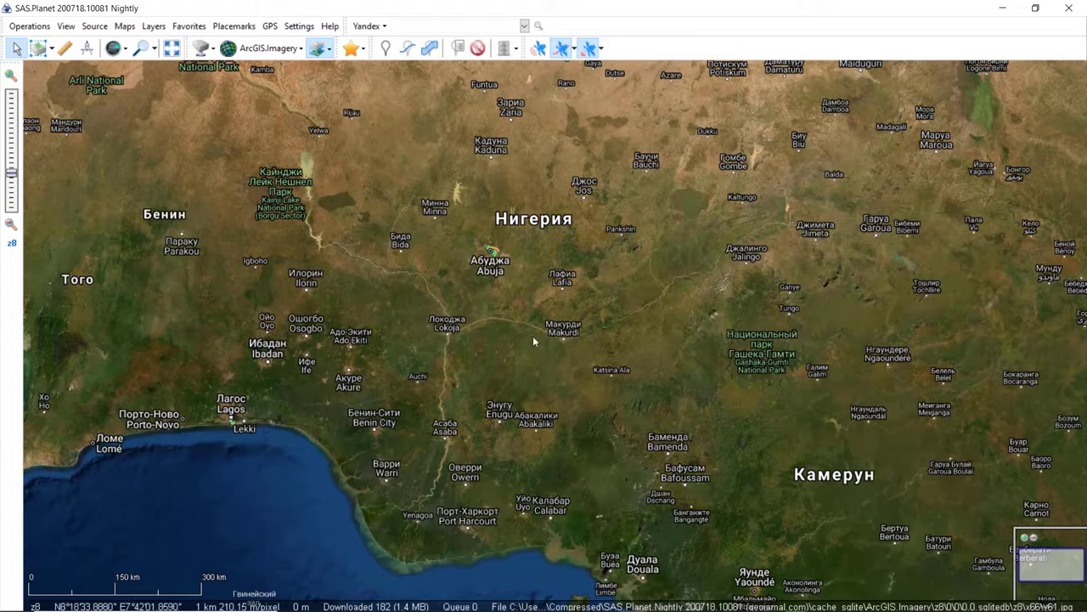
{"action": "scroll", "coordinate": [493, 264], "scroll_direction": "up", "scroll_amount": 3}
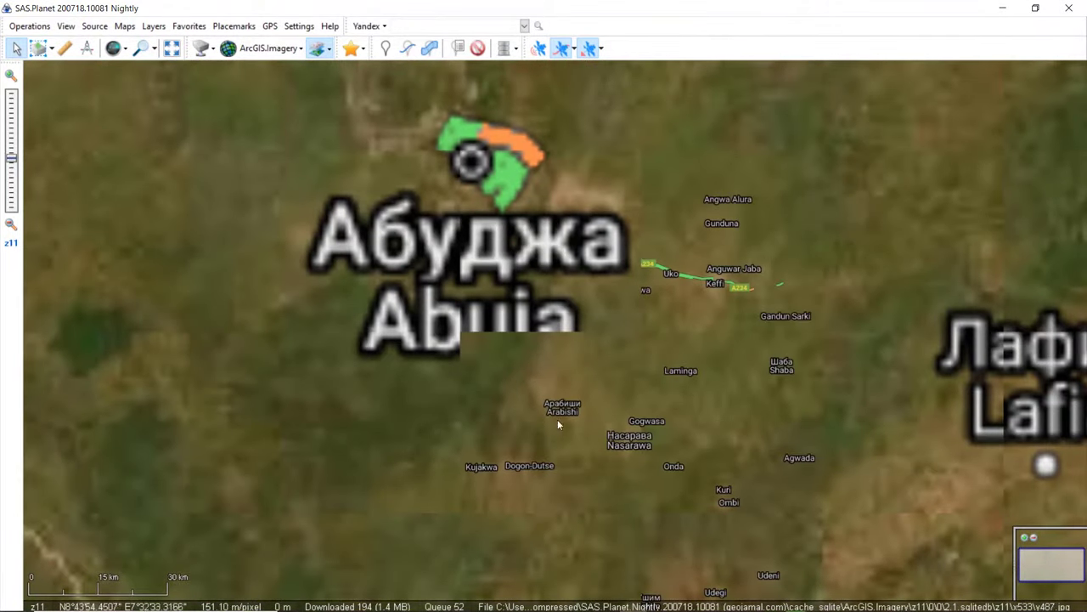
{"action": "mouse_move", "coordinate": [991, 609]}
{"action": "left_click", "coordinate": [849, 599]}
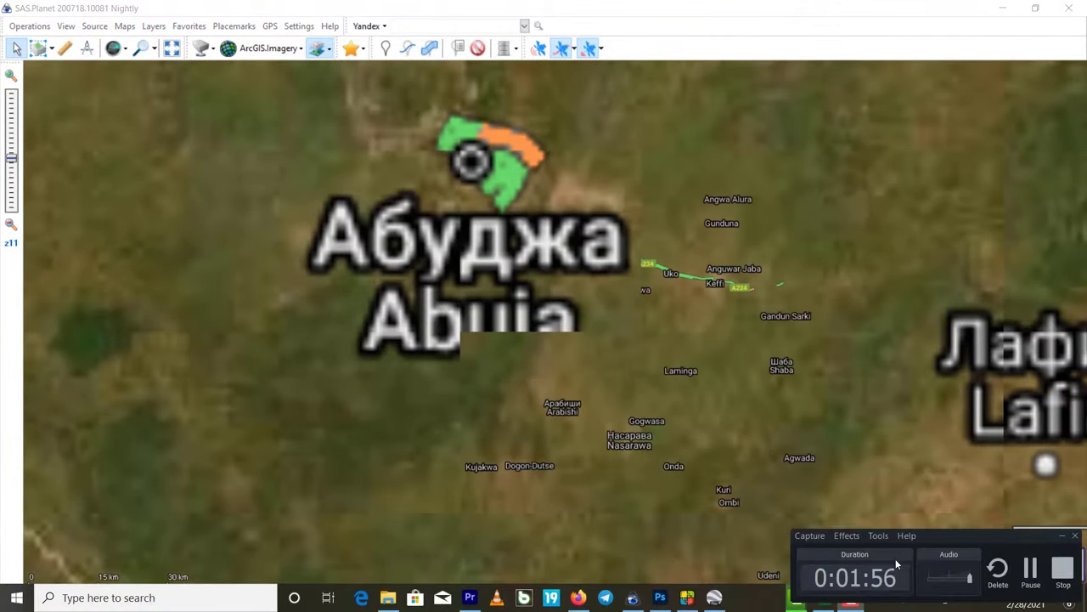
{"action": "left_click", "coordinate": [1026, 571]}
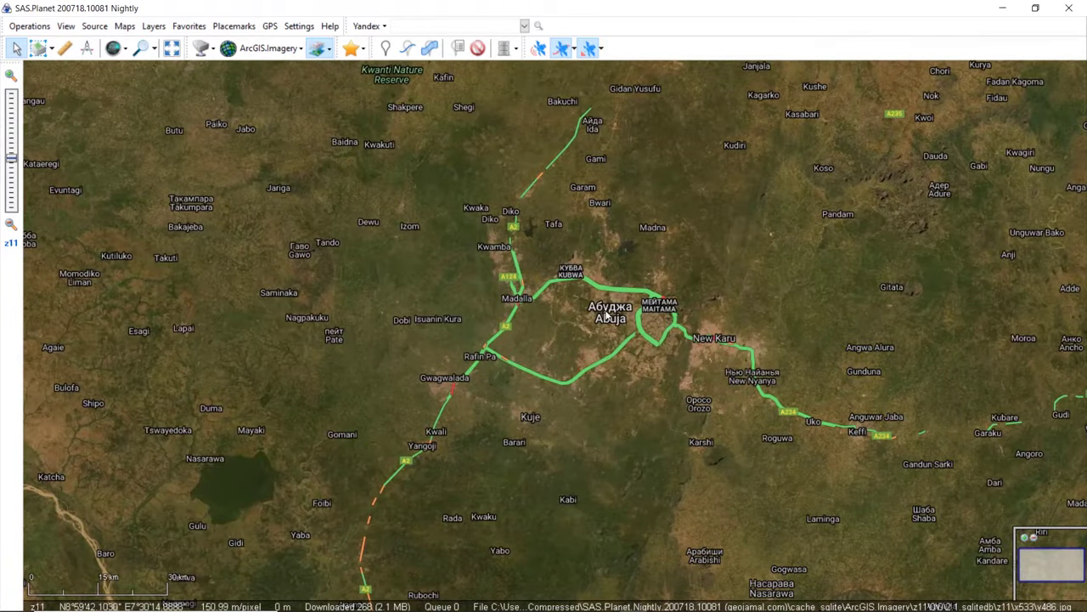
Examine the traffic overlay and place labels in Abuja's Maitama and Wuse districts at zoom level 15
{"action": "scroll", "coordinate": [637, 306], "scroll_direction": "up", "scroll_amount": 2}
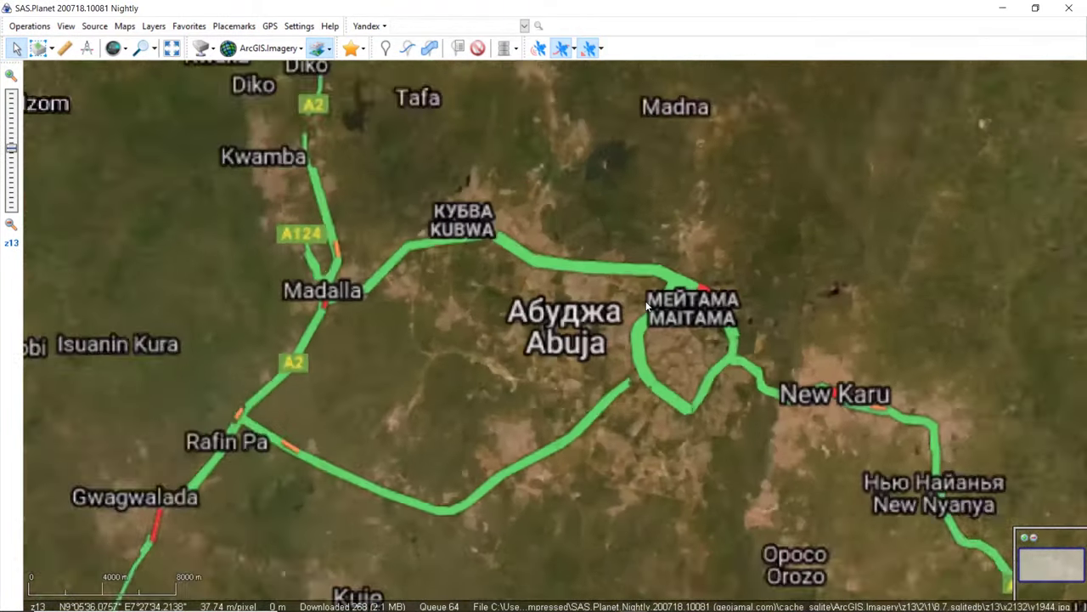
{"action": "left_click_drag", "start_coordinate": [346, 259], "coordinate": [432, 263]}
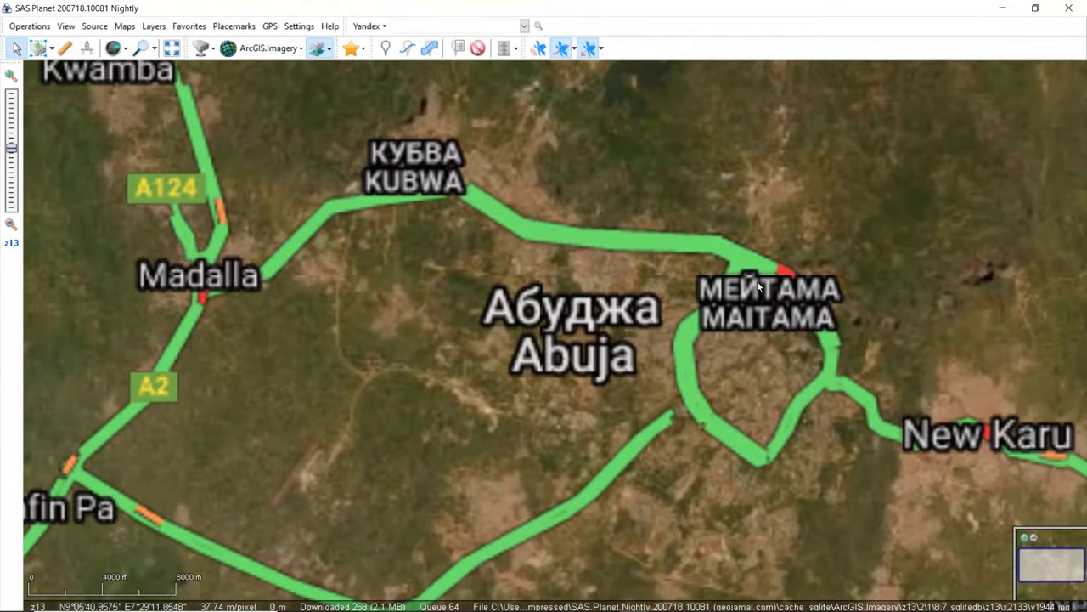
{"action": "scroll", "coordinate": [757, 280], "scroll_direction": "up", "scroll_amount": 2}
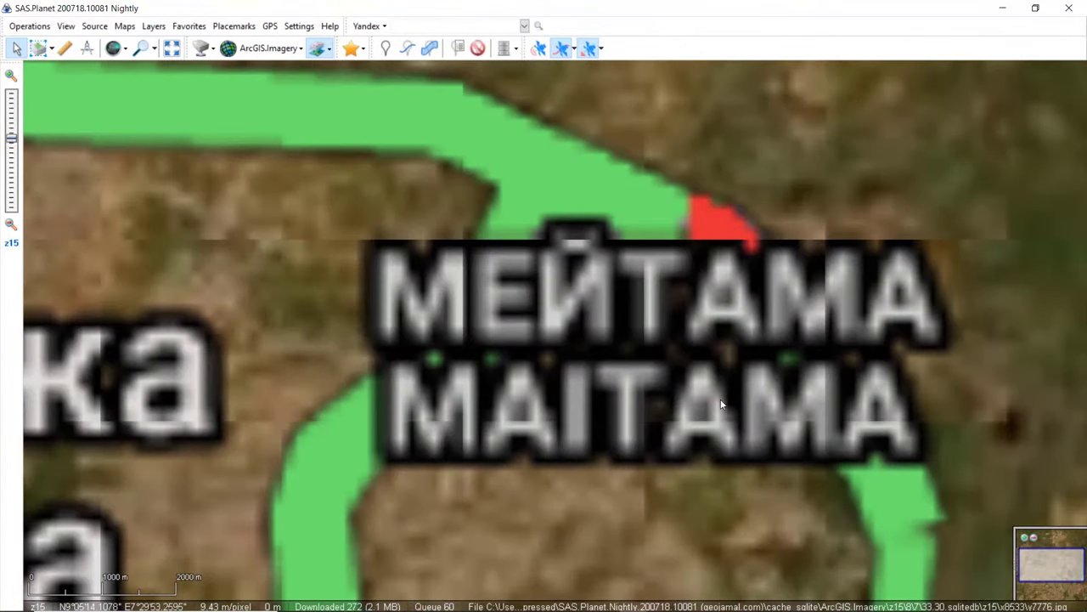
{"action": "left_click_drag", "start_coordinate": [720, 405], "coordinate": [688, 339]}
{"action": "left_click_drag", "start_coordinate": [688, 389], "coordinate": [706, 346]}
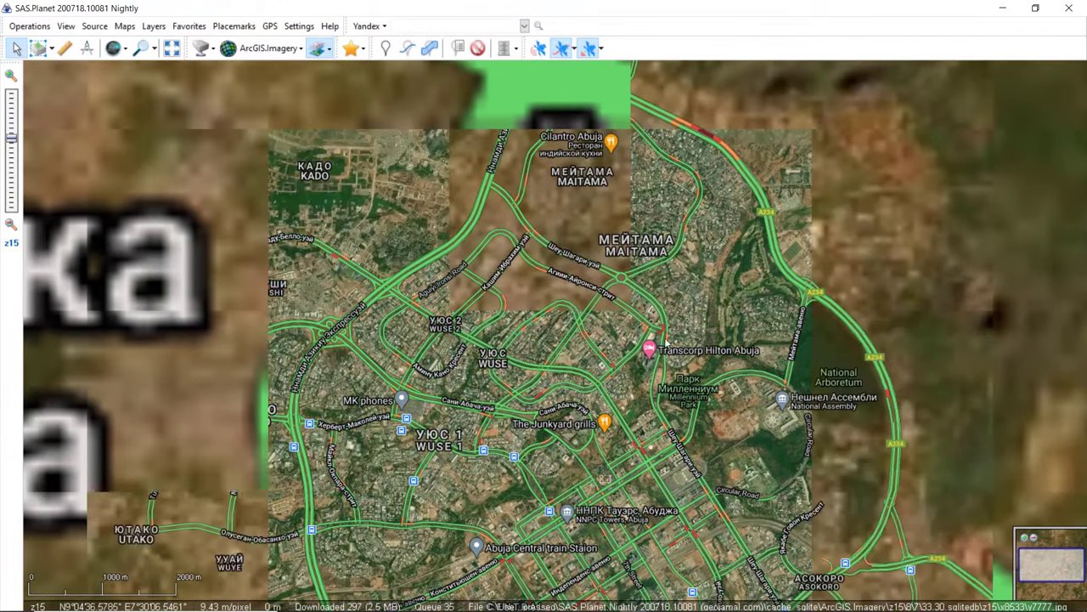
{"action": "left_click_drag", "start_coordinate": [507, 320], "coordinate": [555, 290]}
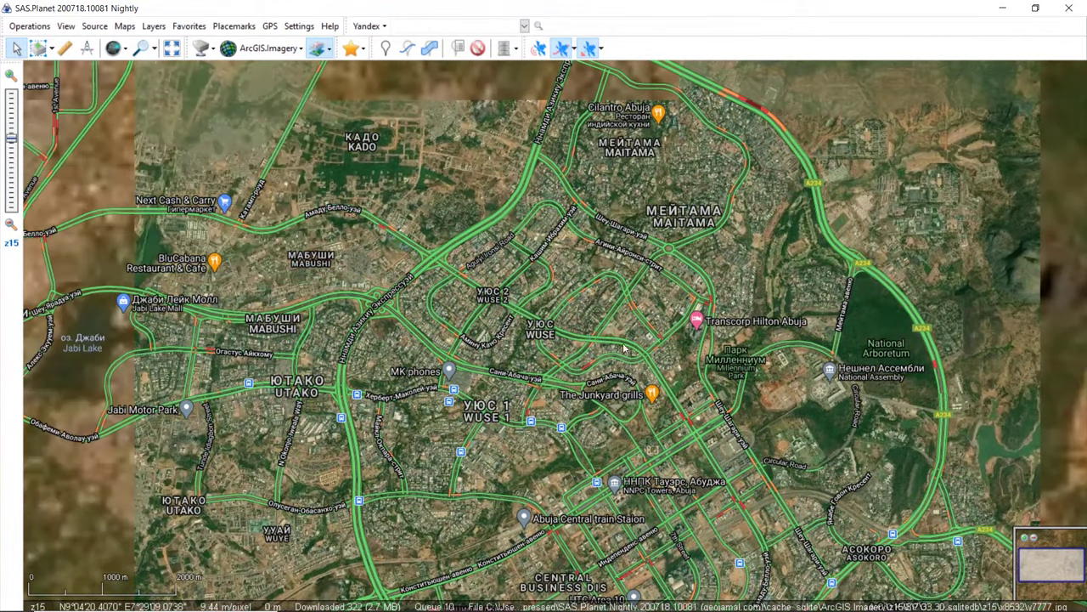
{"action": "left_click_drag", "start_coordinate": [623, 345], "coordinate": [653, 283]}
{"action": "left_click_drag", "start_coordinate": [649, 360], "coordinate": [663, 338]}
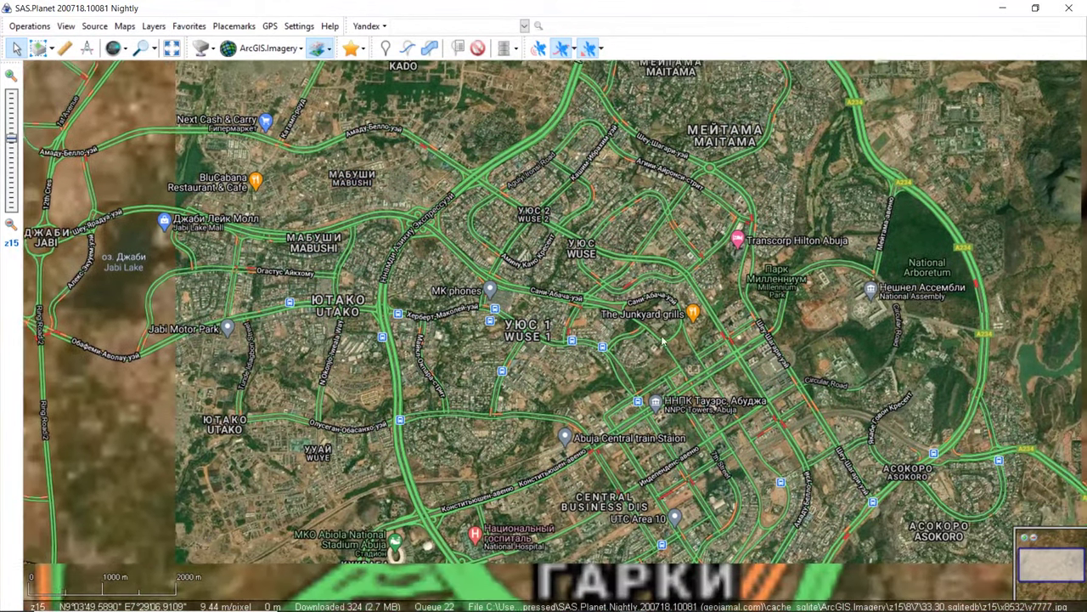
Survey the road traffic across the whole of Abuja at zoom level 14, from Gwarinpa to Garki
{"action": "scroll", "coordinate": [655, 343], "scroll_direction": "down", "scroll_amount": 1}
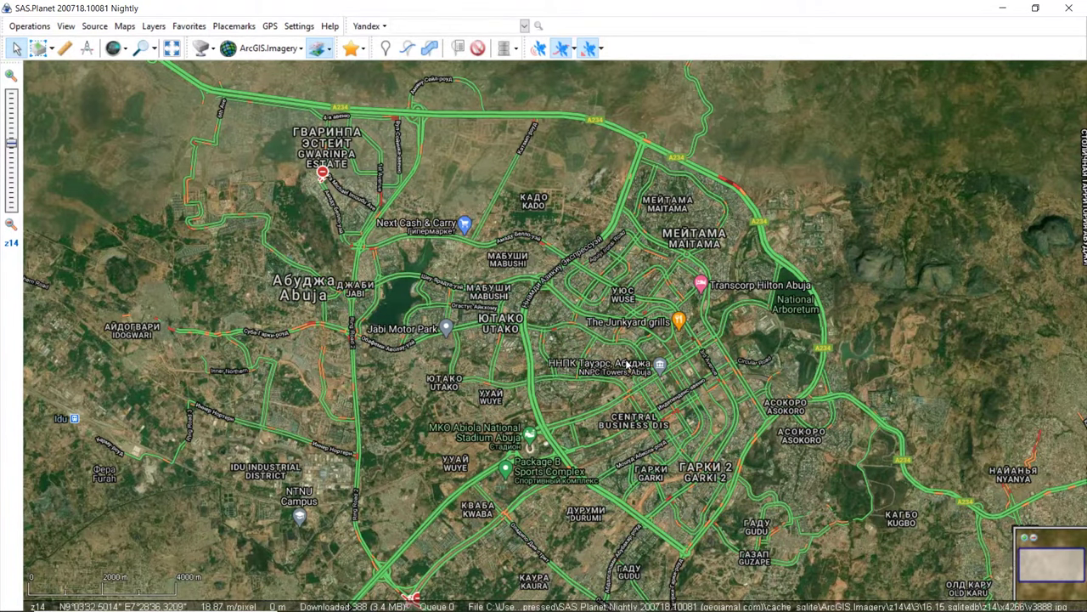
{"action": "left_click_drag", "start_coordinate": [628, 365], "coordinate": [712, 431]}
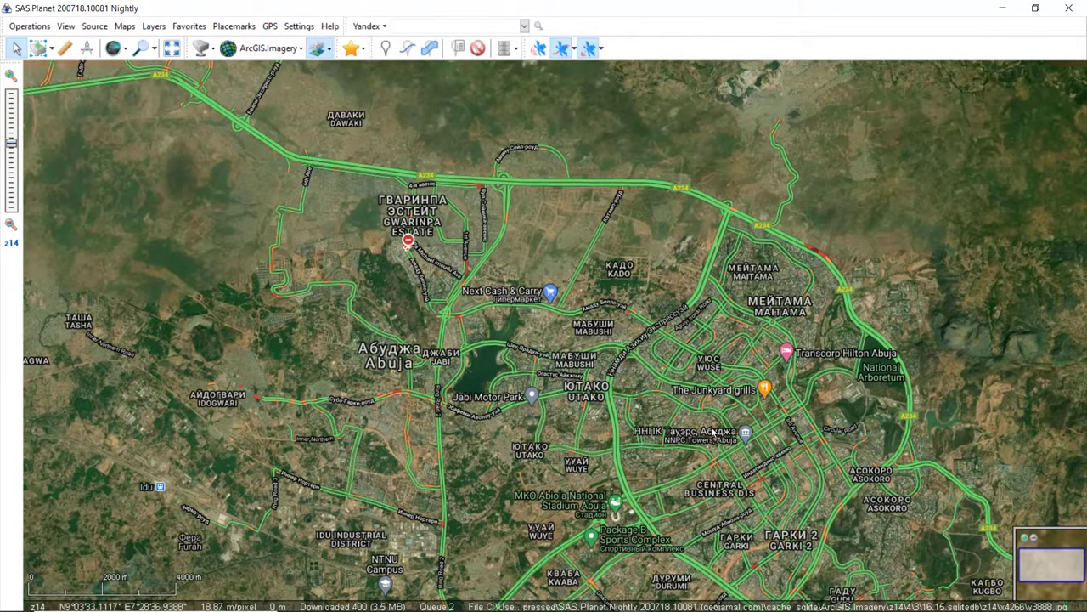
{"action": "left_click_drag", "start_coordinate": [717, 432], "coordinate": [757, 401]}
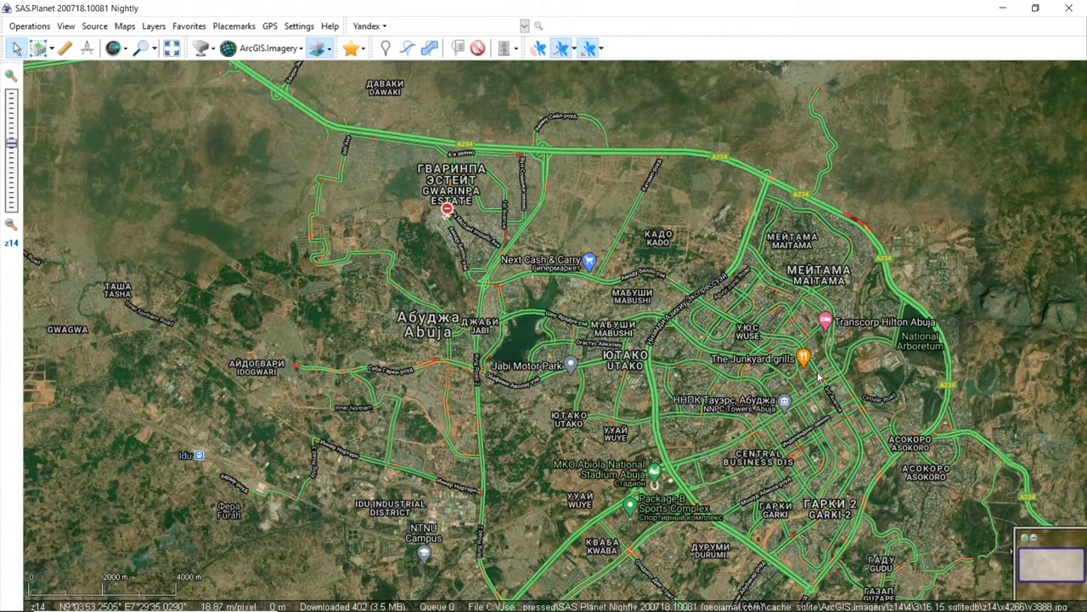
{"action": "left_click_drag", "start_coordinate": [667, 282], "coordinate": [701, 369]}
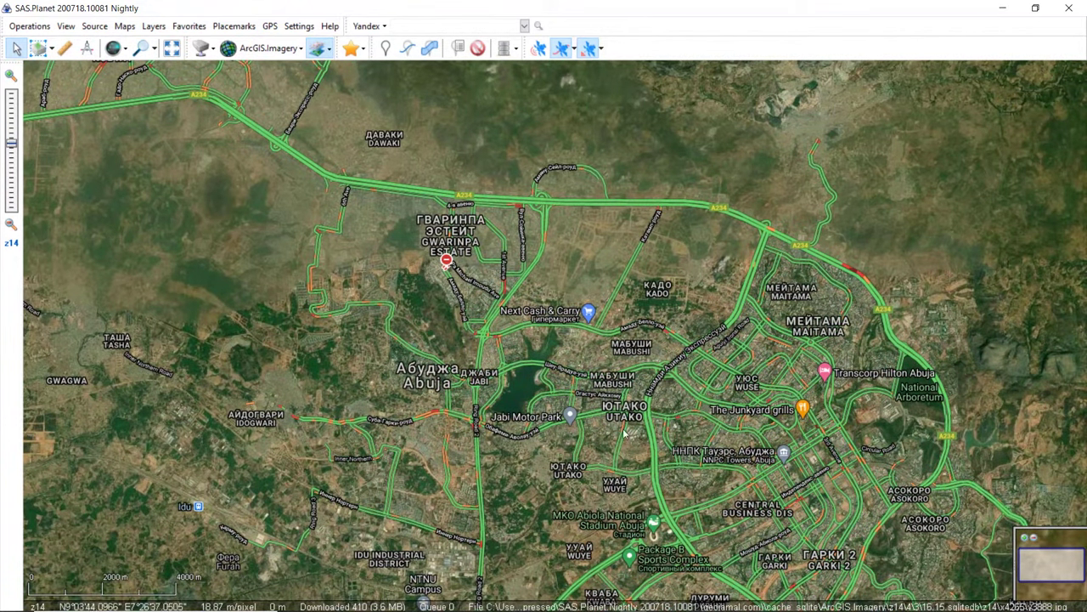
{"action": "left_click_drag", "start_coordinate": [770, 559], "coordinate": [709, 400]}
Inspect the buildings, streets and labels of the Durumi district in detail at zoom level 19
{"action": "scroll", "coordinate": [657, 494], "scroll_direction": "up", "scroll_amount": 1}
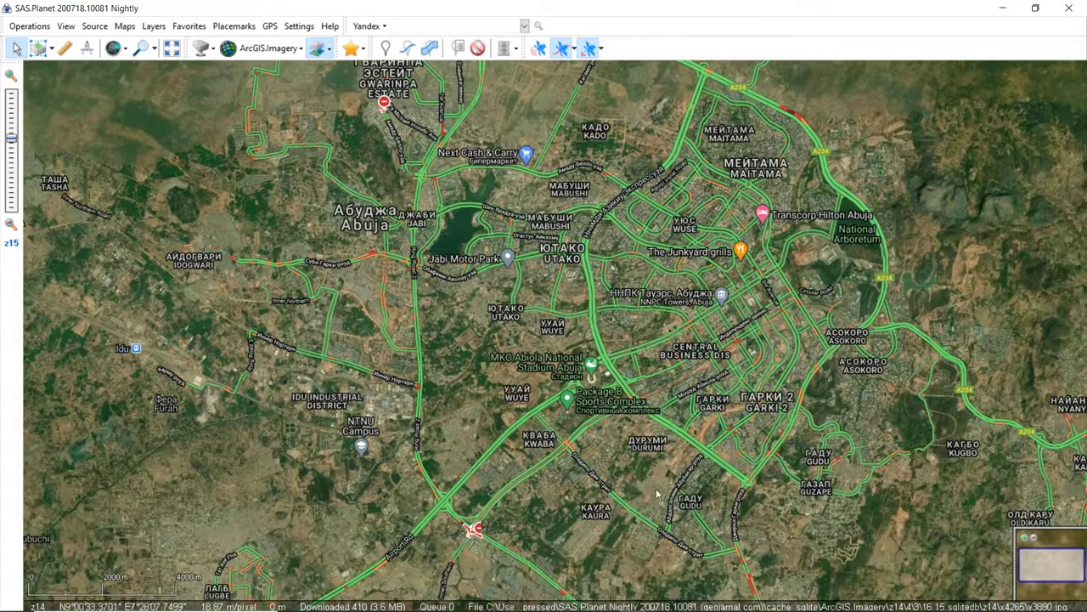
{"action": "scroll", "coordinate": [657, 488], "scroll_direction": "up", "scroll_amount": 2}
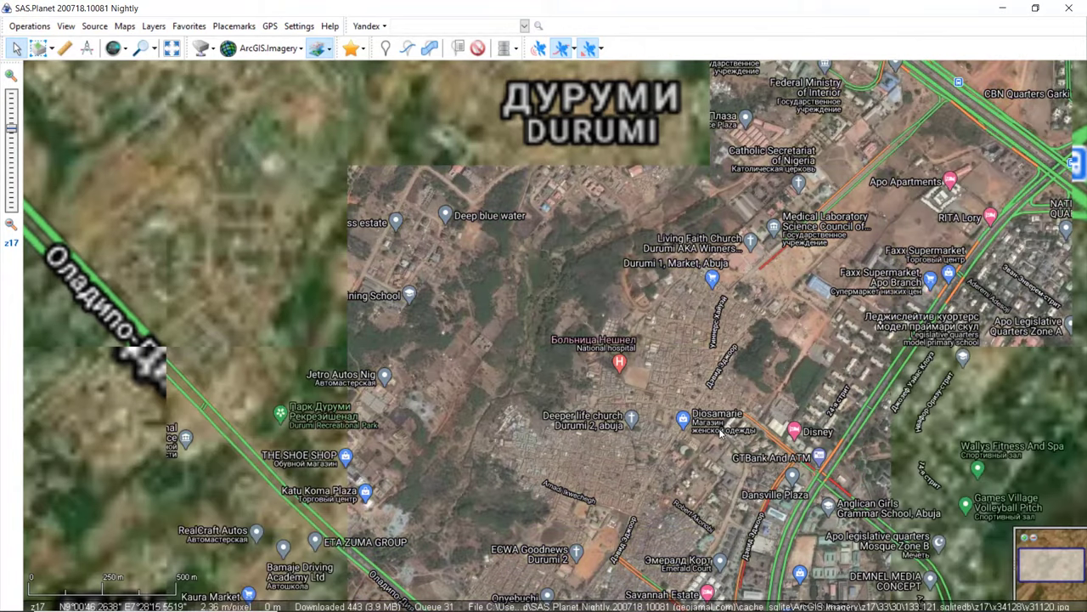
{"action": "scroll", "coordinate": [720, 433], "scroll_direction": "up", "scroll_amount": 1}
{"action": "scroll", "coordinate": [720, 434], "scroll_direction": "up", "scroll_amount": 1}
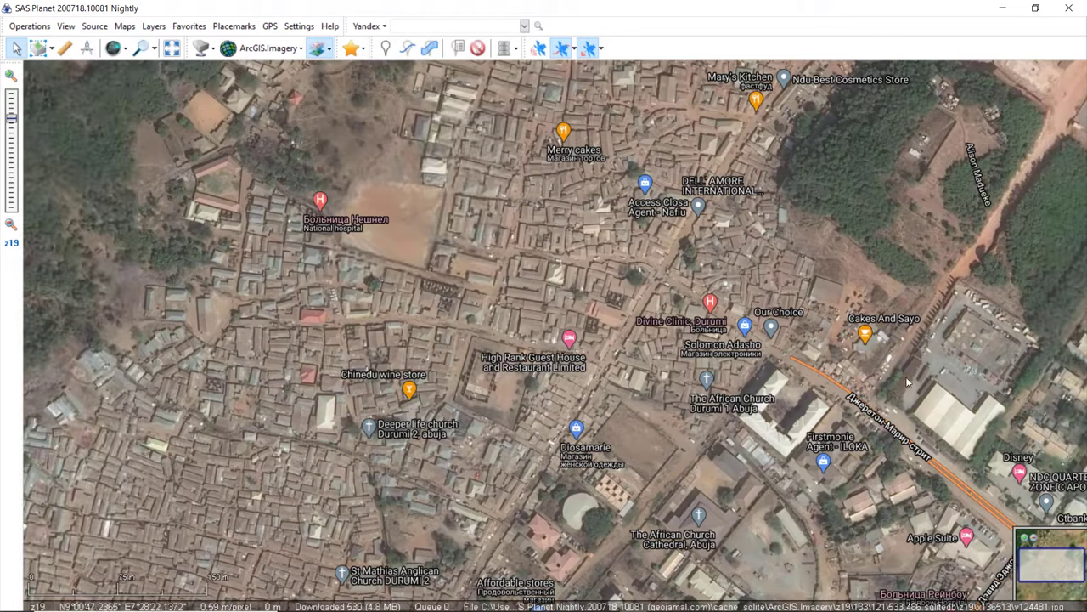
{"action": "left_click_drag", "start_coordinate": [754, 334], "coordinate": [742, 454]}
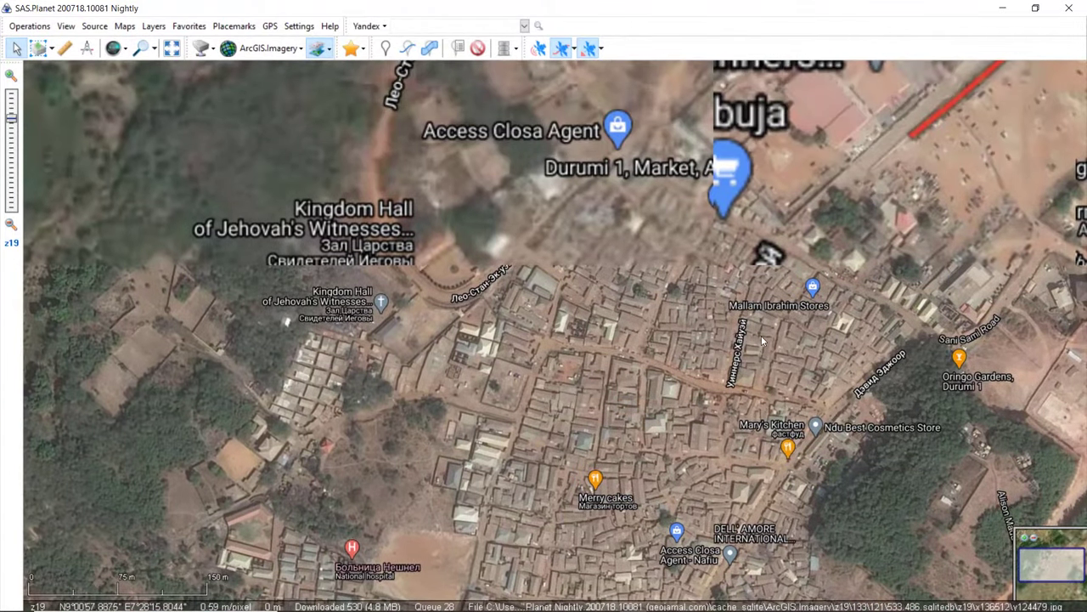
{"action": "left_click_drag", "start_coordinate": [761, 336], "coordinate": [764, 377]}
{"action": "left_click_drag", "start_coordinate": [769, 325], "coordinate": [838, 417]}
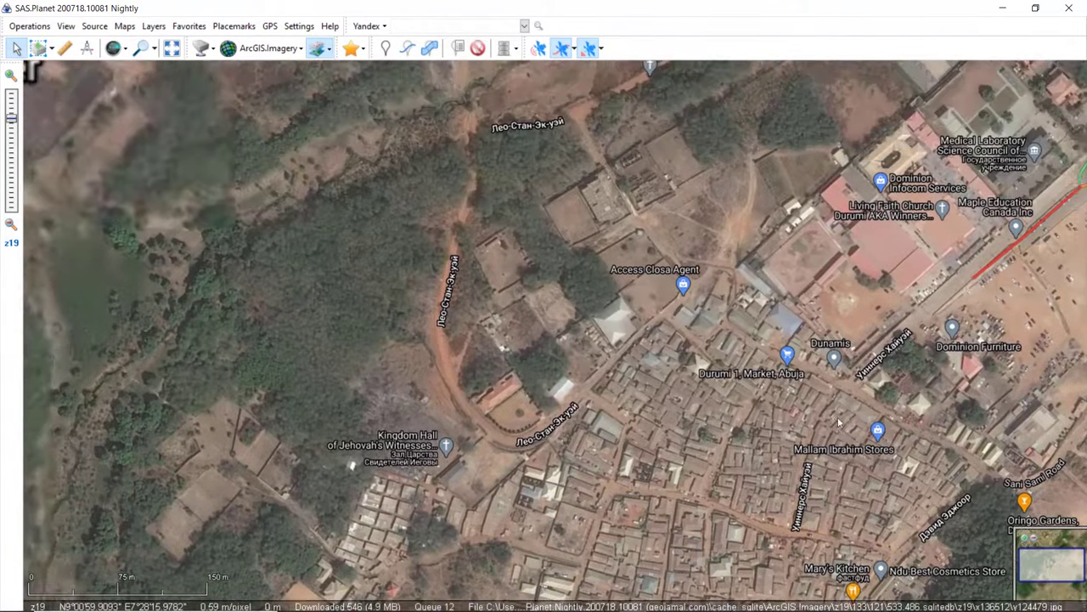
Inspect the streets, buildings and place labels north of Durumi at zoom level 19, from Durumi 1 Market to Dunamis Market
{"action": "left_click_drag", "start_coordinate": [792, 284], "coordinate": [794, 373]}
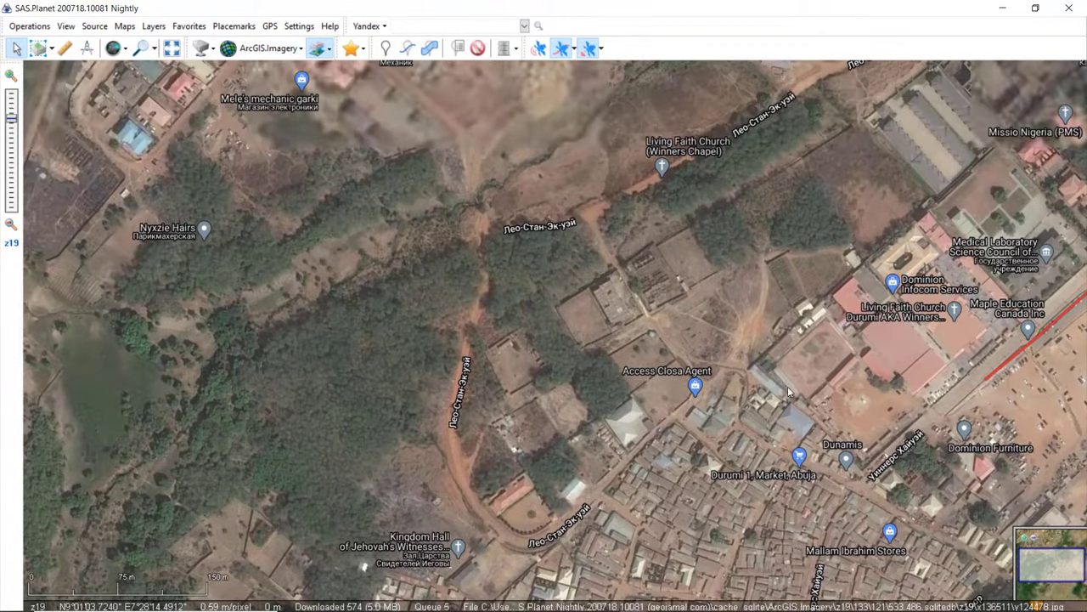
{"action": "left_click_drag", "start_coordinate": [822, 435], "coordinate": [735, 474]}
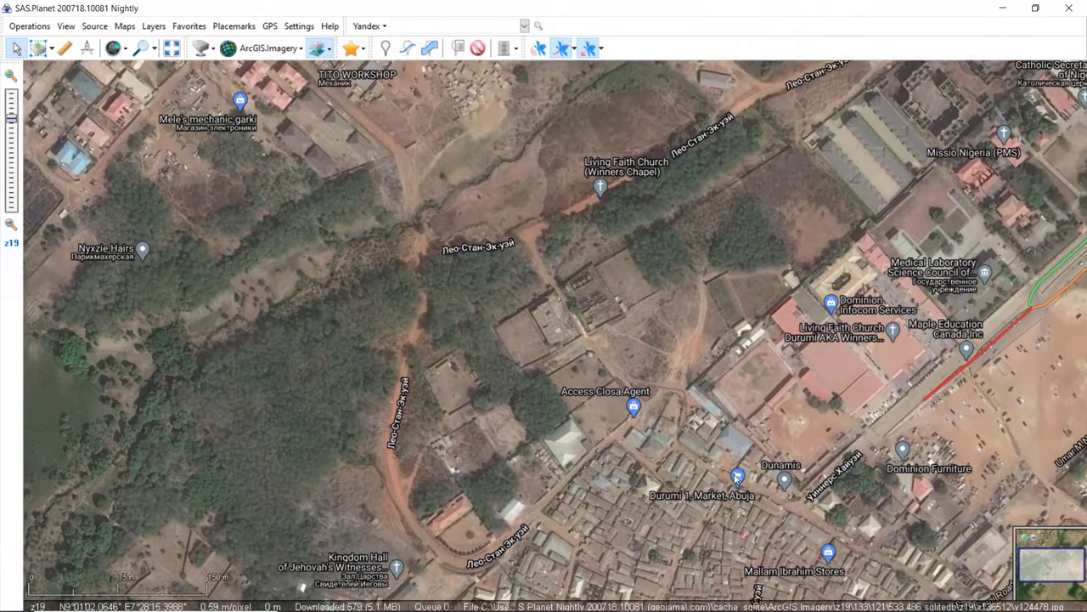
{"action": "left_click_drag", "start_coordinate": [799, 311], "coordinate": [780, 395]}
{"action": "left_click_drag", "start_coordinate": [782, 346], "coordinate": [778, 439]}
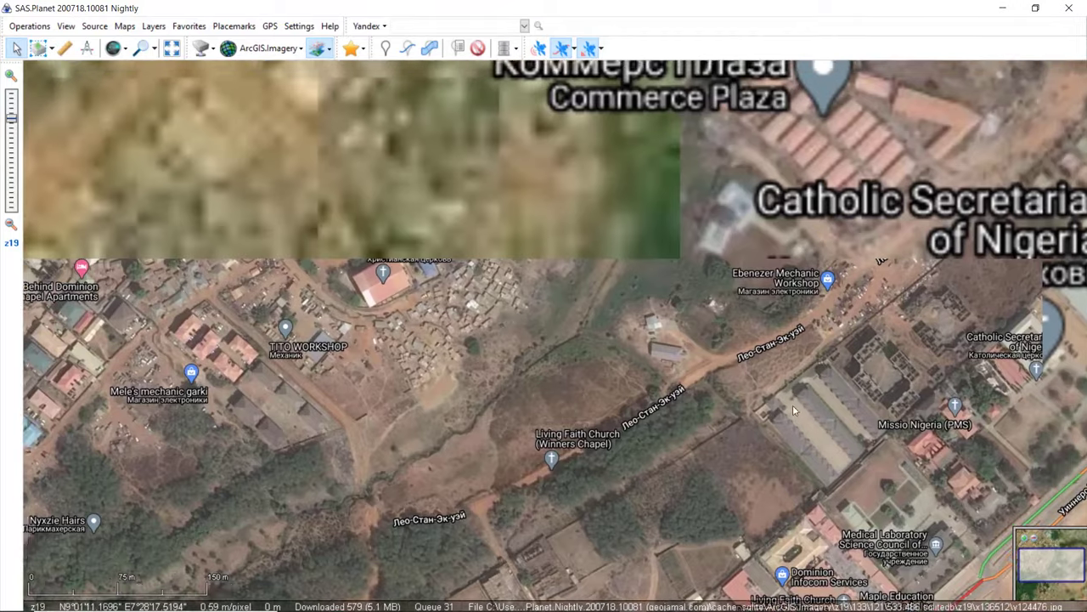
{"action": "left_click_drag", "start_coordinate": [790, 353], "coordinate": [789, 390]}
{"action": "left_click_drag", "start_coordinate": [783, 378], "coordinate": [841, 405]}
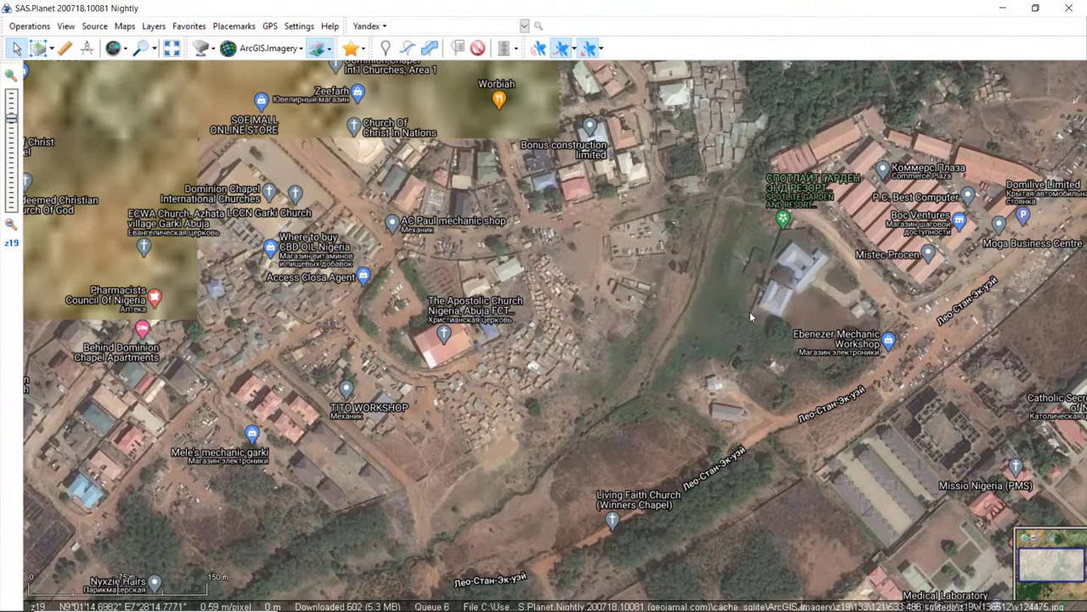
{"action": "left_click_drag", "start_coordinate": [750, 312], "coordinate": [825, 408]}
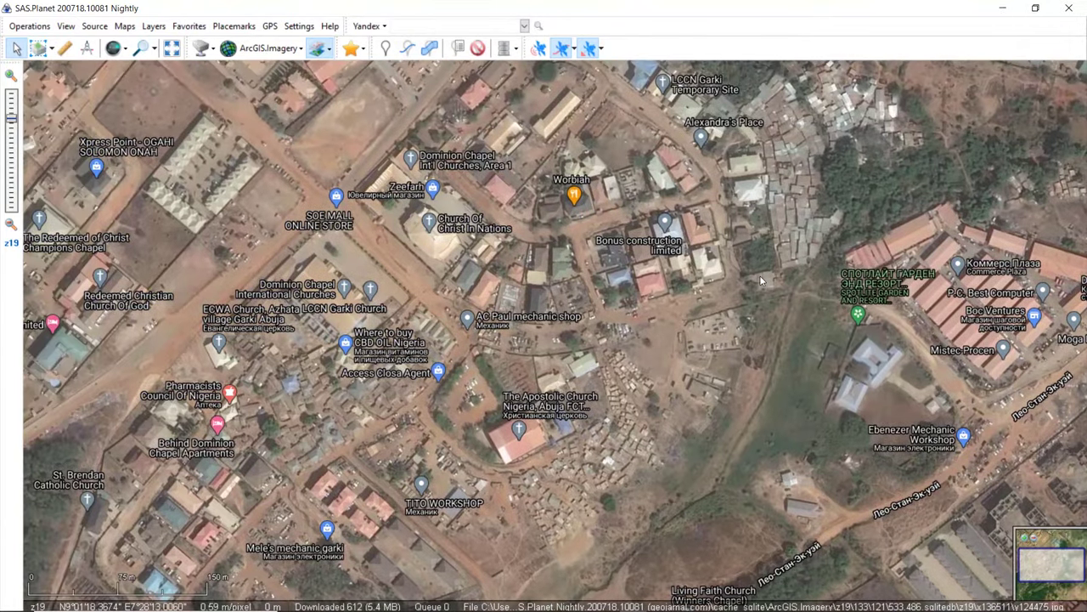
{"action": "left_click_drag", "start_coordinate": [759, 275], "coordinate": [732, 409]}
{"action": "left_click_drag", "start_coordinate": [832, 284], "coordinate": [801, 459]}
{"action": "left_click_drag", "start_coordinate": [810, 355], "coordinate": [807, 373]}
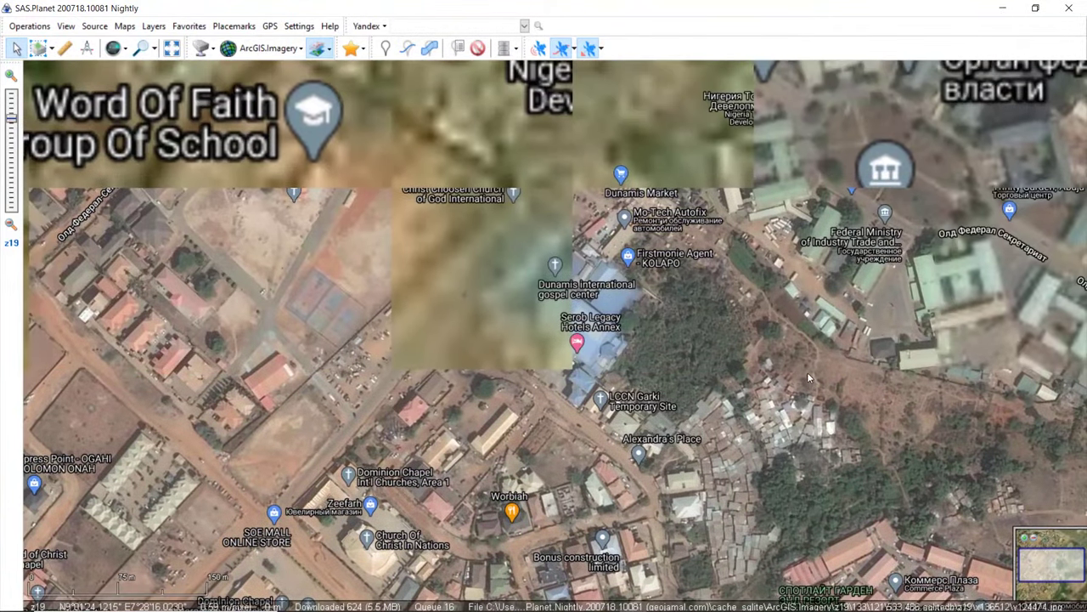
{"action": "left_click_drag", "start_coordinate": [807, 327], "coordinate": [808, 371]}
{"action": "left_click_drag", "start_coordinate": [811, 264], "coordinate": [824, 391]}
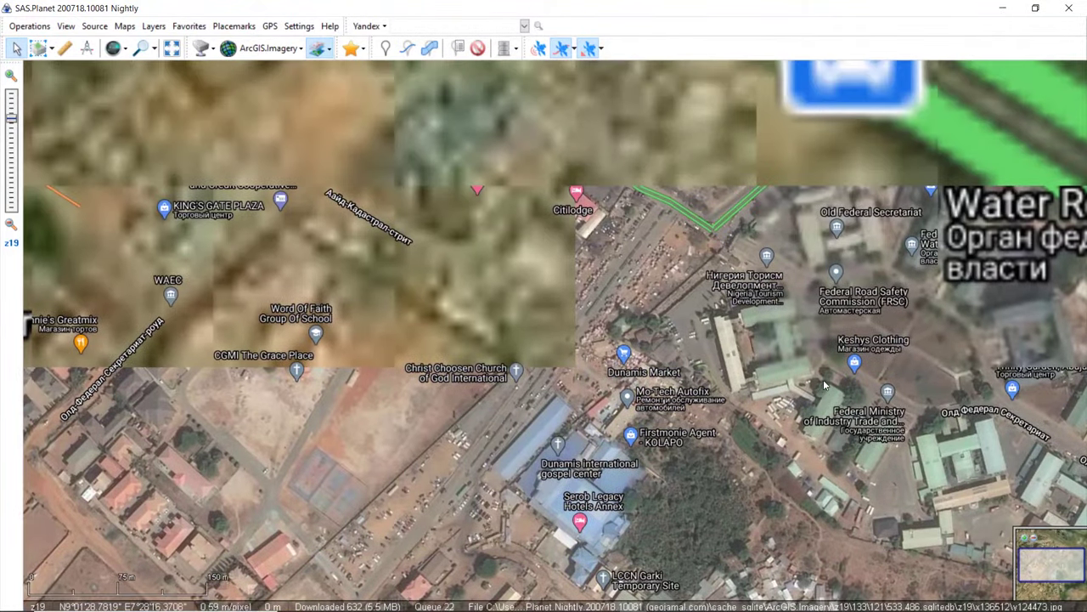
Inspect the Old Federal Secretariat area and the Area 1 Gwagwalada Motor Park at zoom level 19
{"action": "left_click_drag", "start_coordinate": [884, 442], "coordinate": [769, 377]}
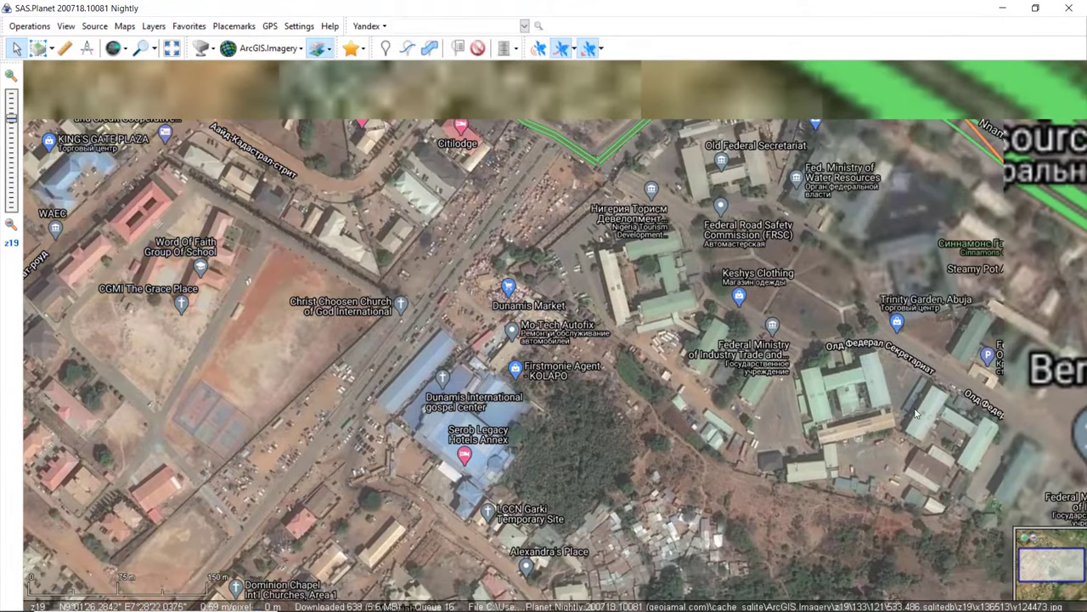
{"action": "left_click_drag", "start_coordinate": [943, 434], "coordinate": [724, 438]}
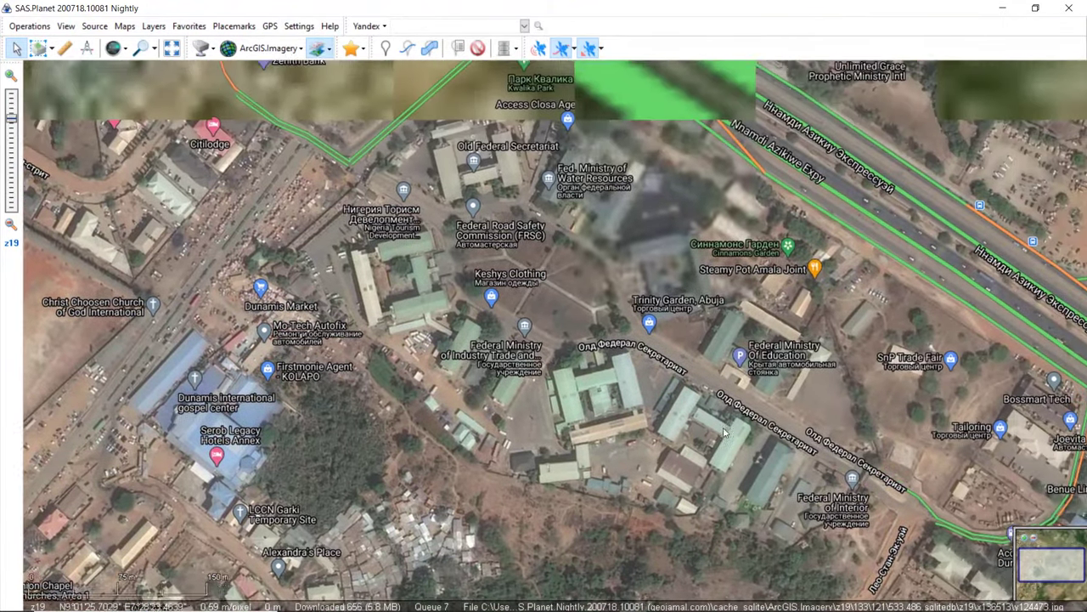
{"action": "left_click_drag", "start_coordinate": [733, 374], "coordinate": [769, 494]}
{"action": "left_click_drag", "start_coordinate": [546, 251], "coordinate": [791, 420]}
{"action": "left_click_drag", "start_coordinate": [735, 334], "coordinate": [865, 351]}
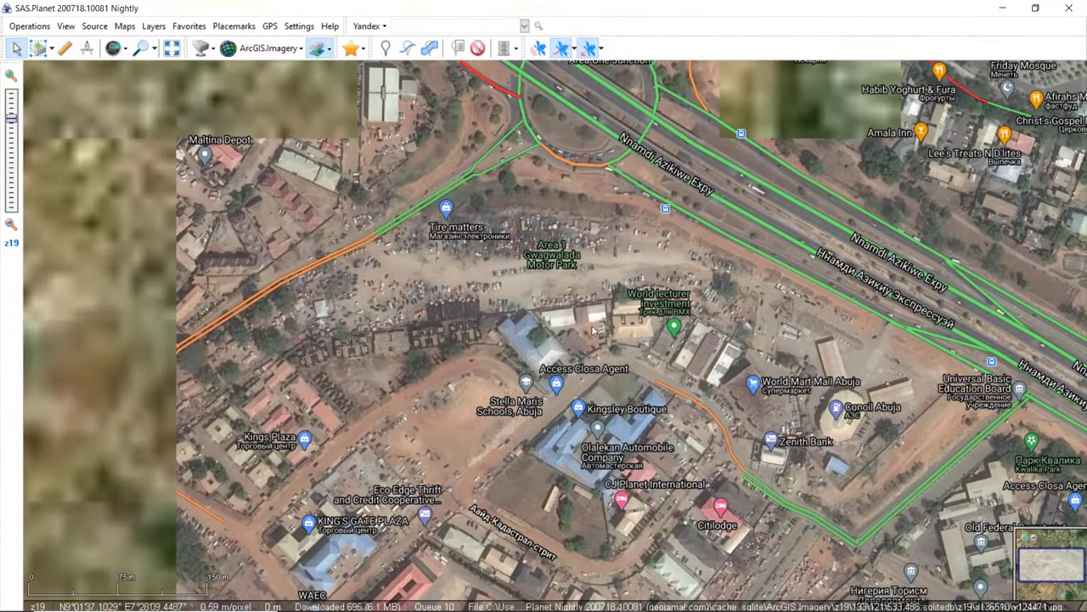
{"action": "left_click_drag", "start_coordinate": [599, 327], "coordinate": [748, 322]}
{"action": "left_click_drag", "start_coordinate": [608, 304], "coordinate": [649, 367]}
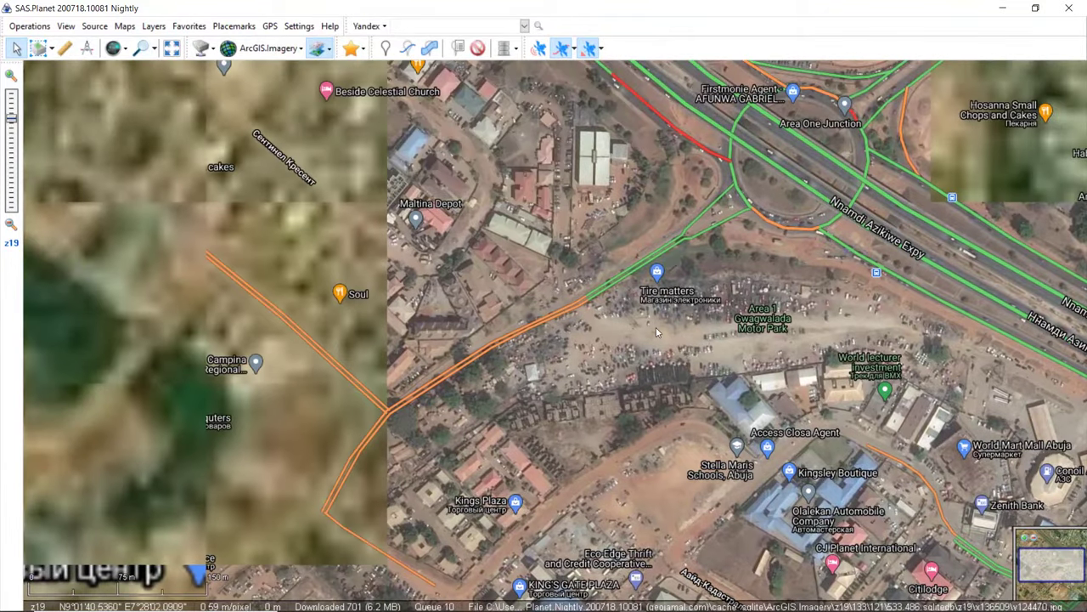
Follow the Nnamdi Azikiwe Expressway past Area One Junction and inspect the housing around Area 1 Shopping Centre at zoom level 19
{"action": "left_click_drag", "start_coordinate": [615, 296], "coordinate": [725, 399]}
{"action": "left_click_drag", "start_coordinate": [625, 264], "coordinate": [519, 395]}
{"action": "left_click_drag", "start_coordinate": [637, 326], "coordinate": [629, 372]}
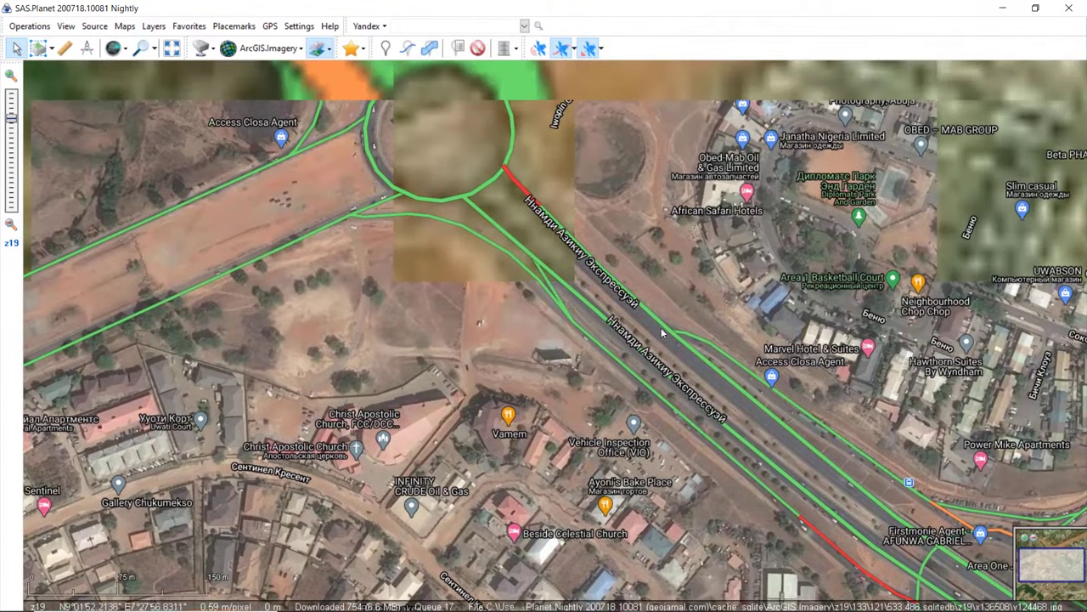
{"action": "left_click_drag", "start_coordinate": [663, 333], "coordinate": [542, 328]}
{"action": "left_click_drag", "start_coordinate": [748, 348], "coordinate": [605, 349]}
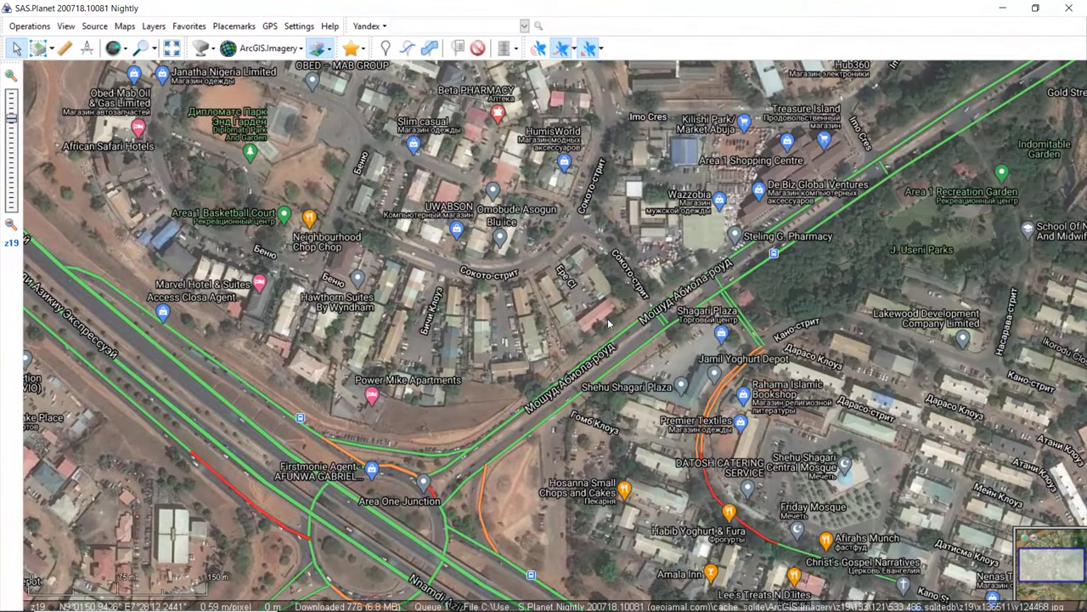
{"action": "left_click_drag", "start_coordinate": [616, 311], "coordinate": [651, 392]}
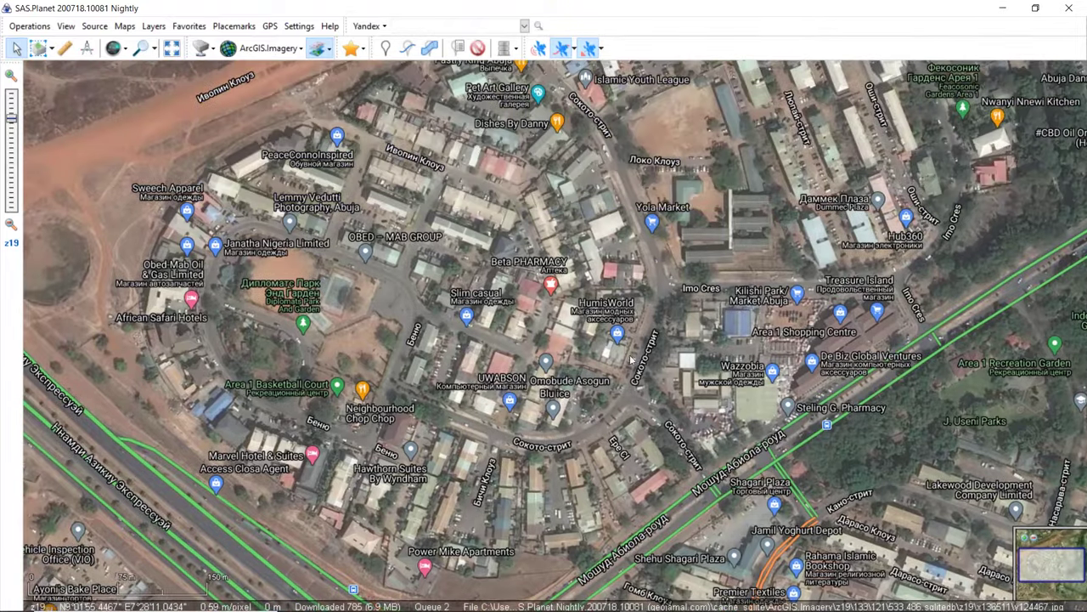
{"action": "left_click_drag", "start_coordinate": [579, 242], "coordinate": [670, 372]}
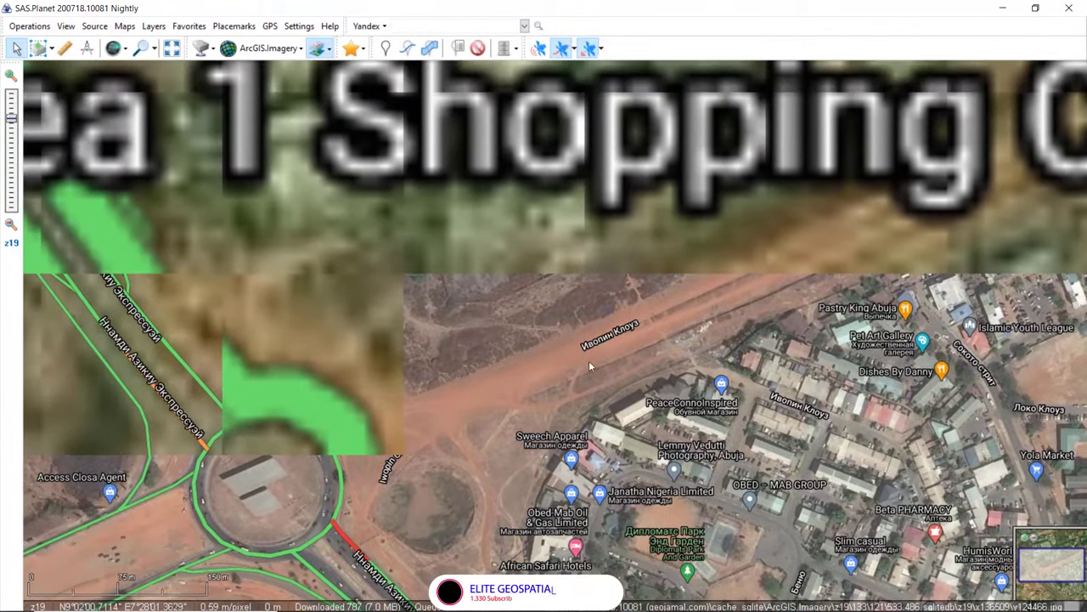
{"action": "left_click_drag", "start_coordinate": [588, 360], "coordinate": [685, 355]}
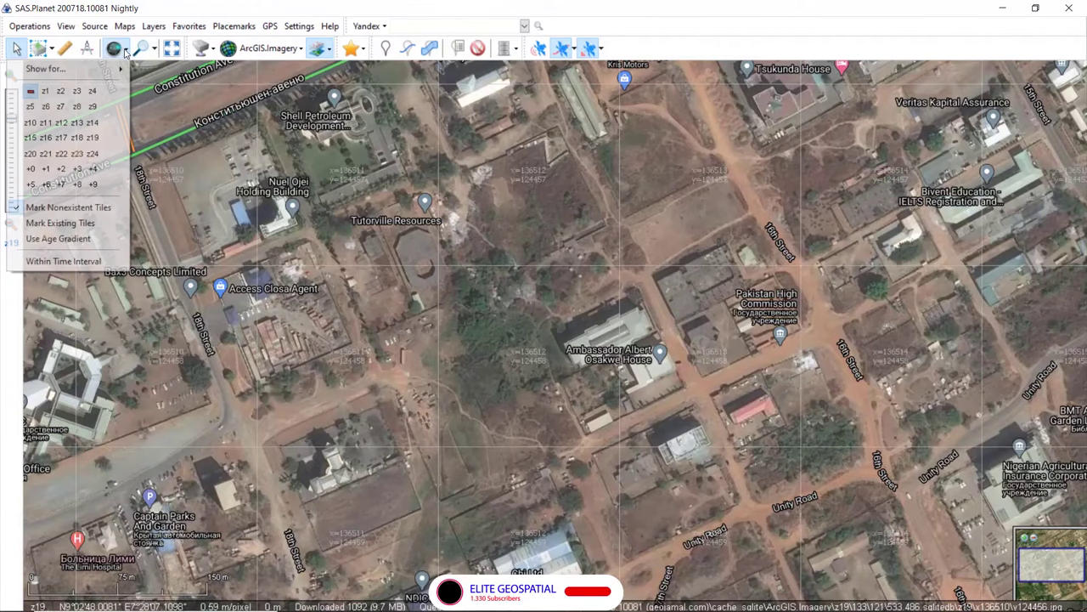
Display the cached tiles map for zoom level z19 and check the coverage around Area 1 and Durumi
{"action": "left_click", "coordinate": [124, 51]}
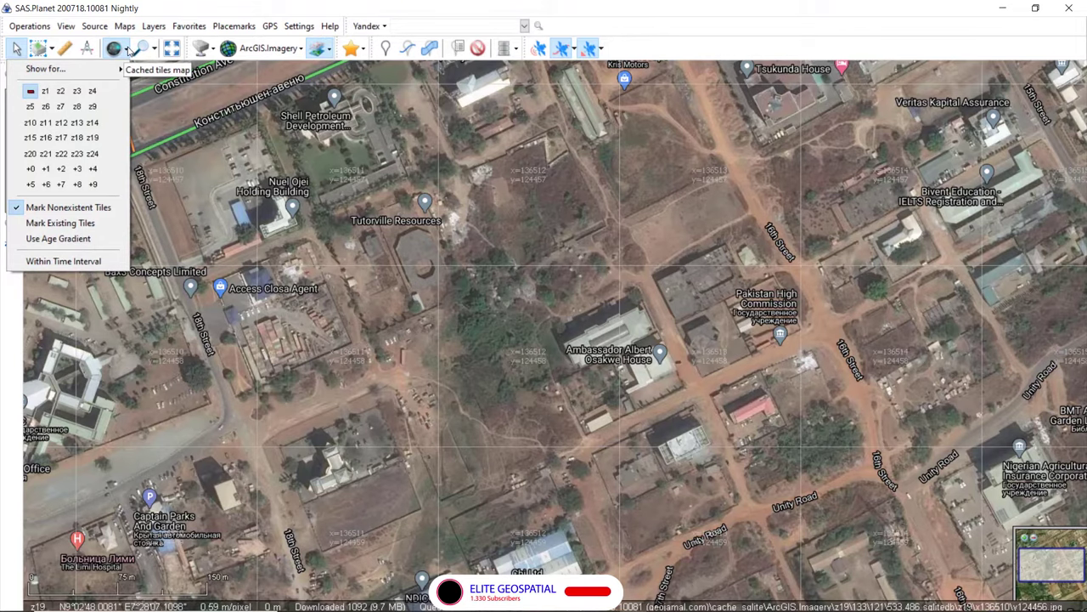
{"action": "left_click", "coordinate": [92, 137]}
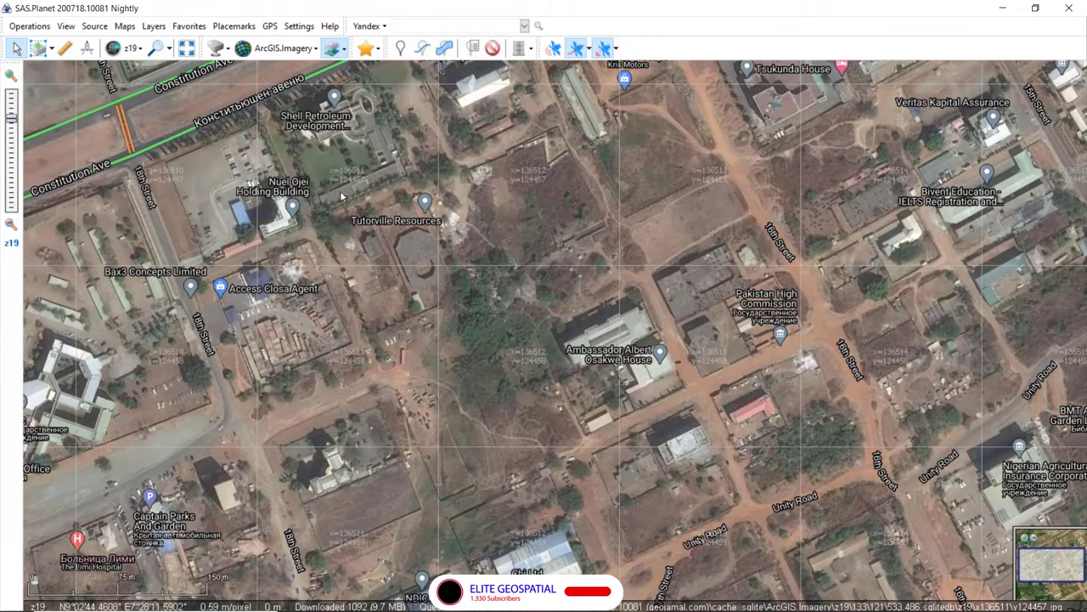
{"action": "scroll", "coordinate": [342, 197], "scroll_direction": "down", "scroll_amount": 3}
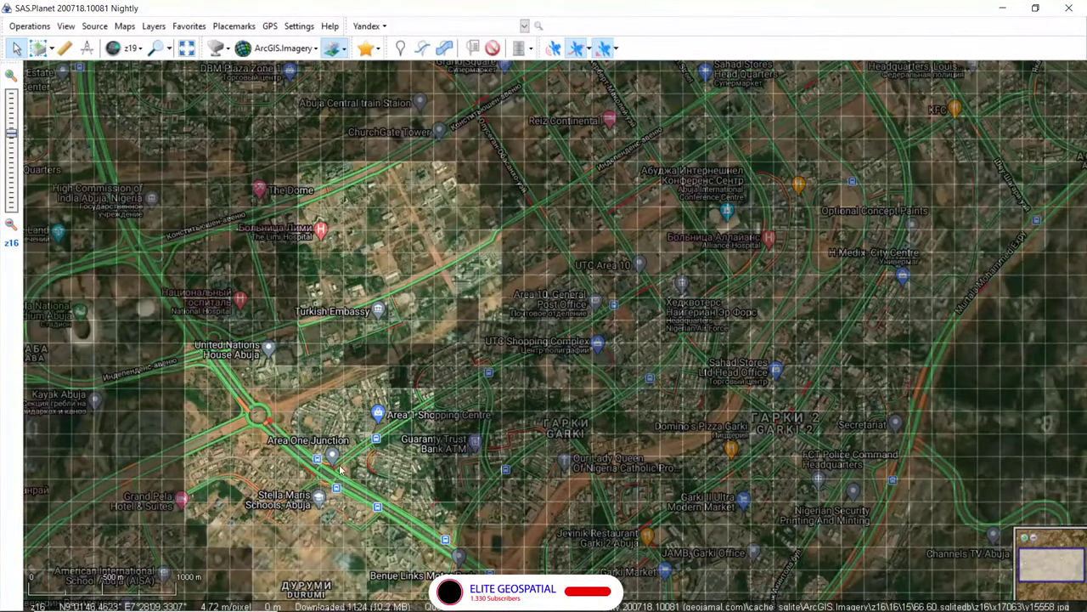
{"action": "scroll", "coordinate": [377, 384], "scroll_direction": "down", "scroll_amount": 3}
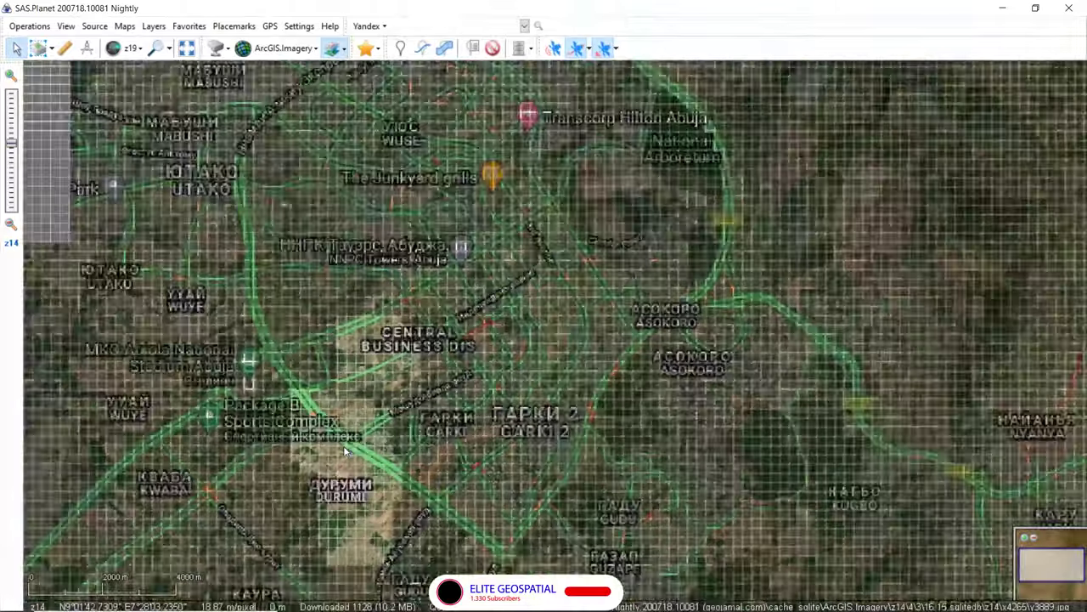
{"action": "scroll", "coordinate": [344, 458], "scroll_direction": "up", "scroll_amount": 4}
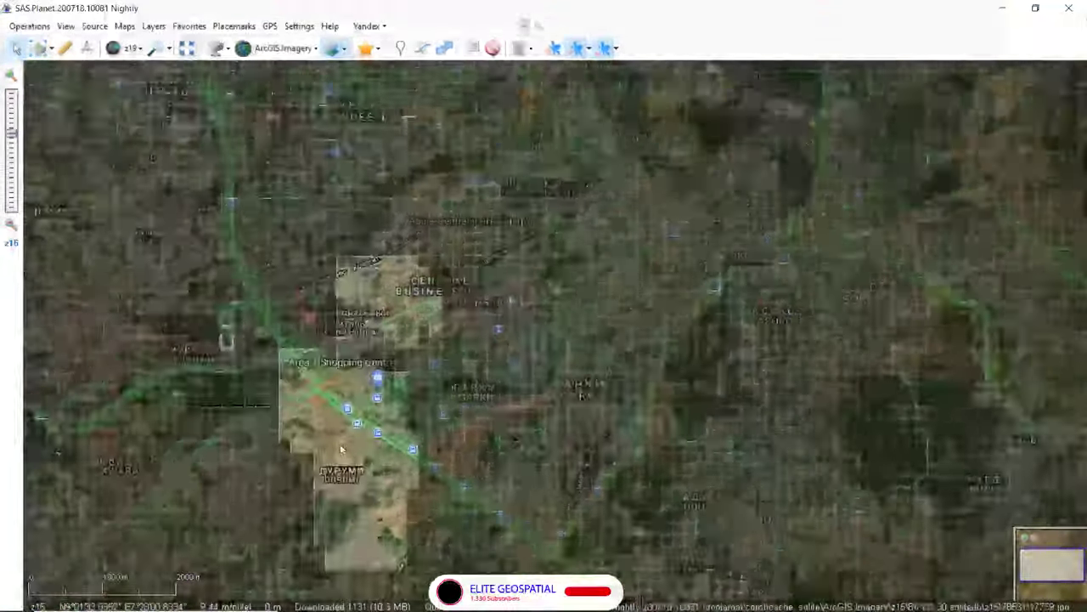
{"action": "scroll", "coordinate": [346, 367], "scroll_direction": "up", "scroll_amount": 2}
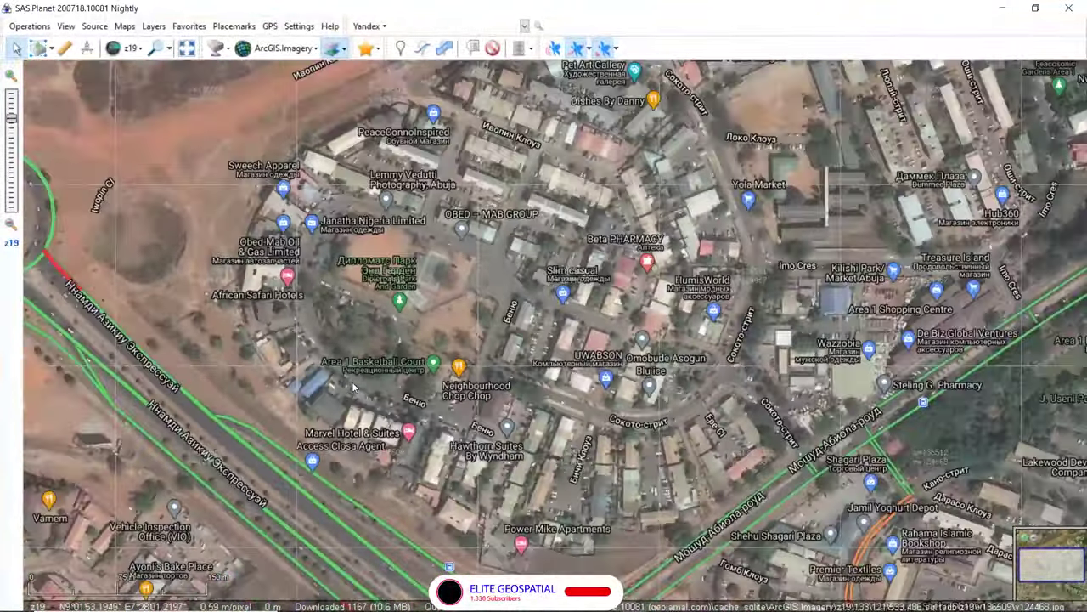
Load the missing level 19 tiles around the Independence Avenue interchange and the National Hospital
{"action": "left_click_drag", "start_coordinate": [294, 214], "coordinate": [571, 319]}
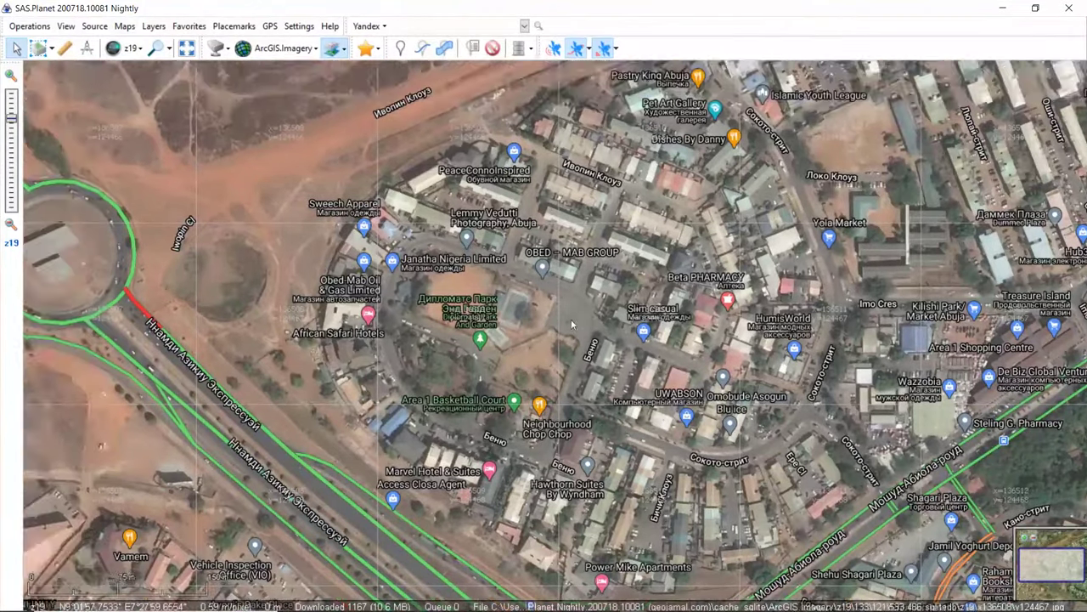
{"action": "left_click_drag", "start_coordinate": [425, 195], "coordinate": [616, 464]}
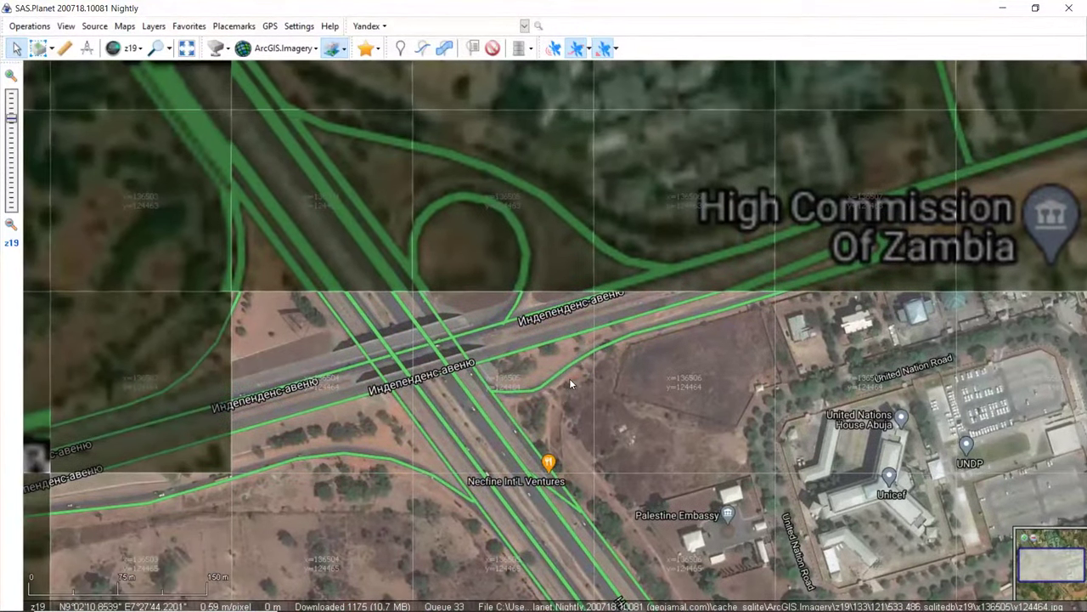
{"action": "left_click_drag", "start_coordinate": [338, 117], "coordinate": [343, 170]}
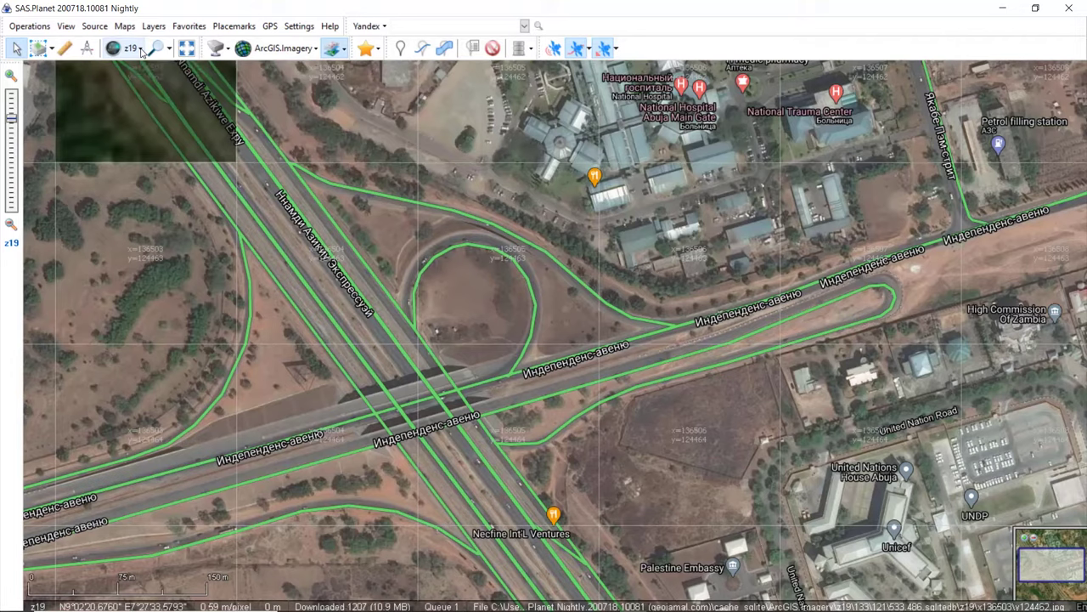
{"action": "left_click_drag", "start_coordinate": [489, 74], "coordinate": [390, 220]}
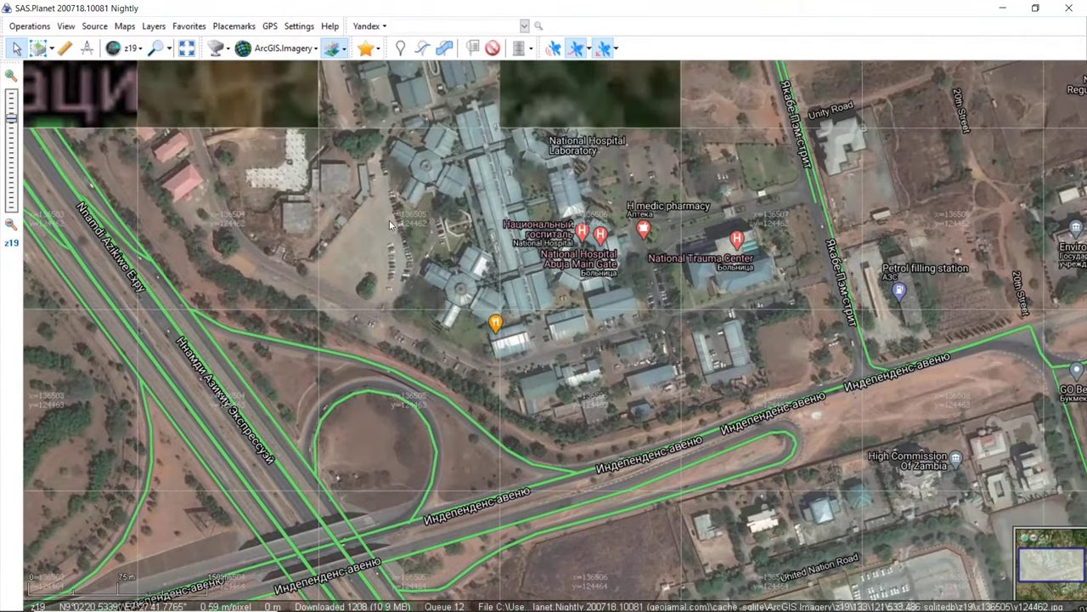
{"action": "left_click_drag", "start_coordinate": [458, 188], "coordinate": [442, 231]}
{"action": "key", "text": "Up"}
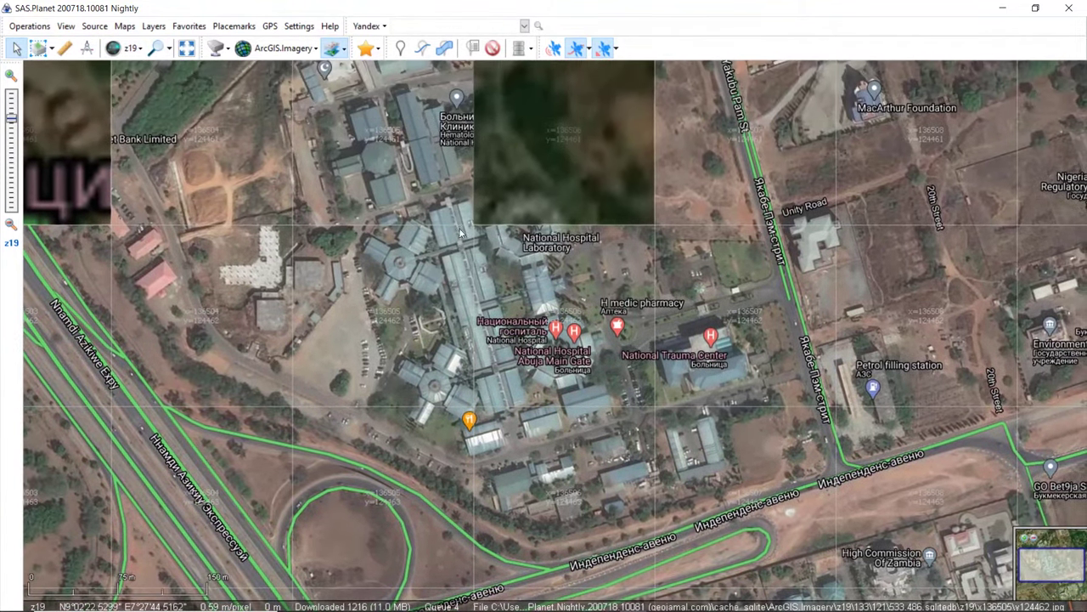
{"action": "key", "text": "Right"}
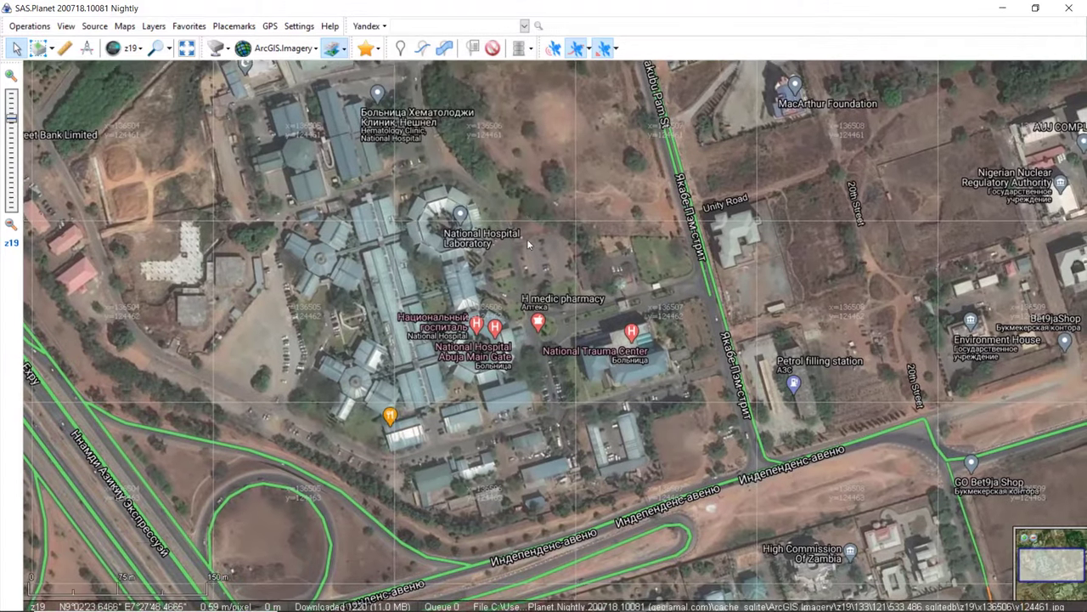
{"action": "key", "text": "Up"}
Examine the z19 cache coverage between the National Hospital, Area 1 and Durumi at zoom level 16
{"action": "scroll", "coordinate": [530, 236], "scroll_direction": "down", "scroll_amount": 3}
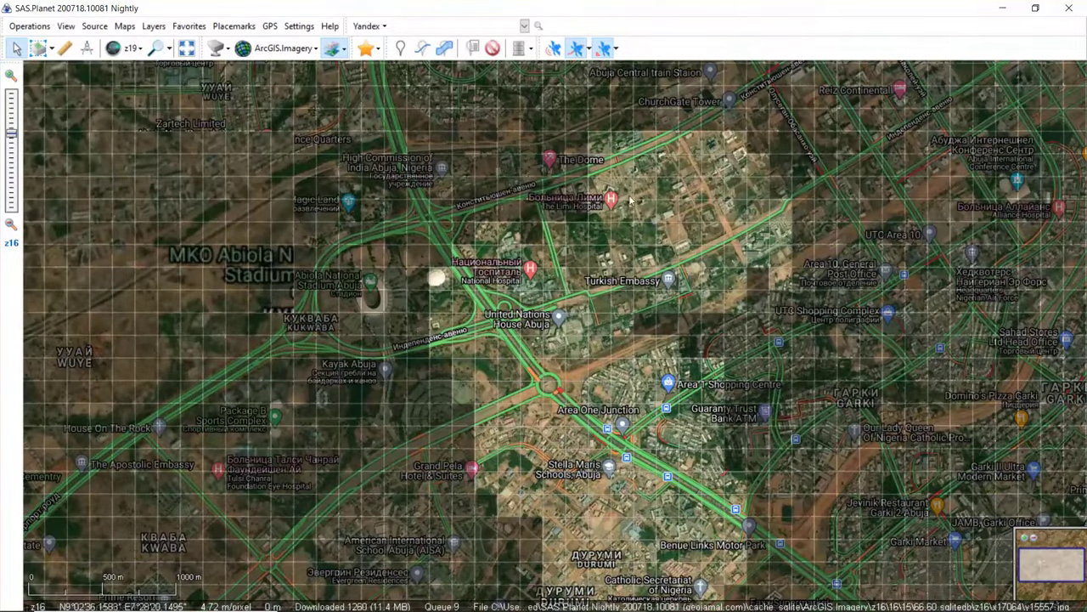
{"action": "left_click_drag", "start_coordinate": [551, 350], "coordinate": [518, 271]}
{"action": "key", "text": "Down"}
{"action": "key", "text": "Down"}
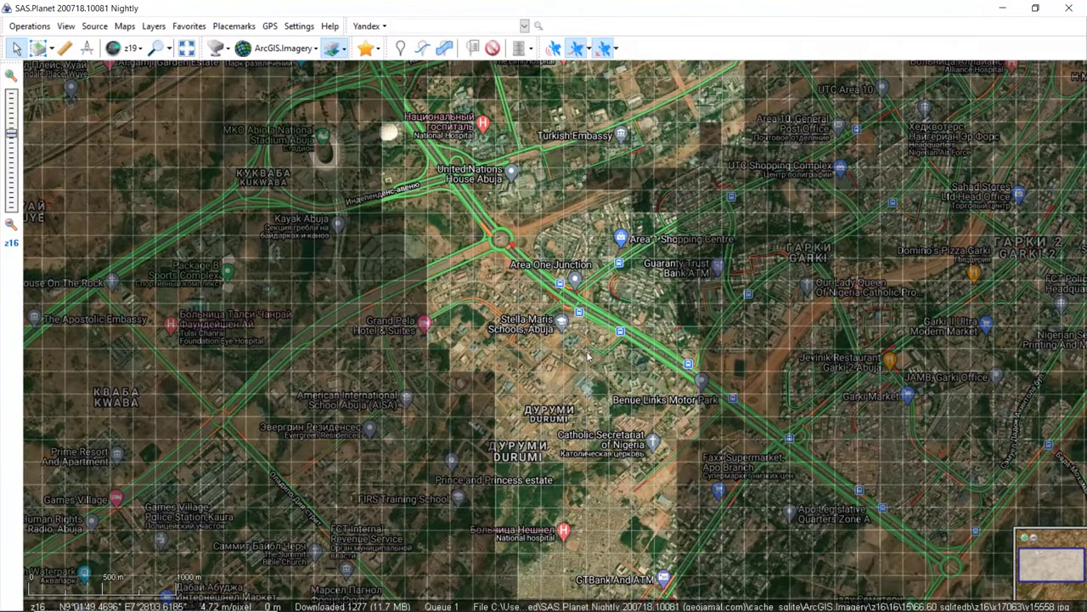
{"action": "key", "text": "Up"}
{"action": "key", "text": "Up"}
{"action": "key", "text": "Up"}
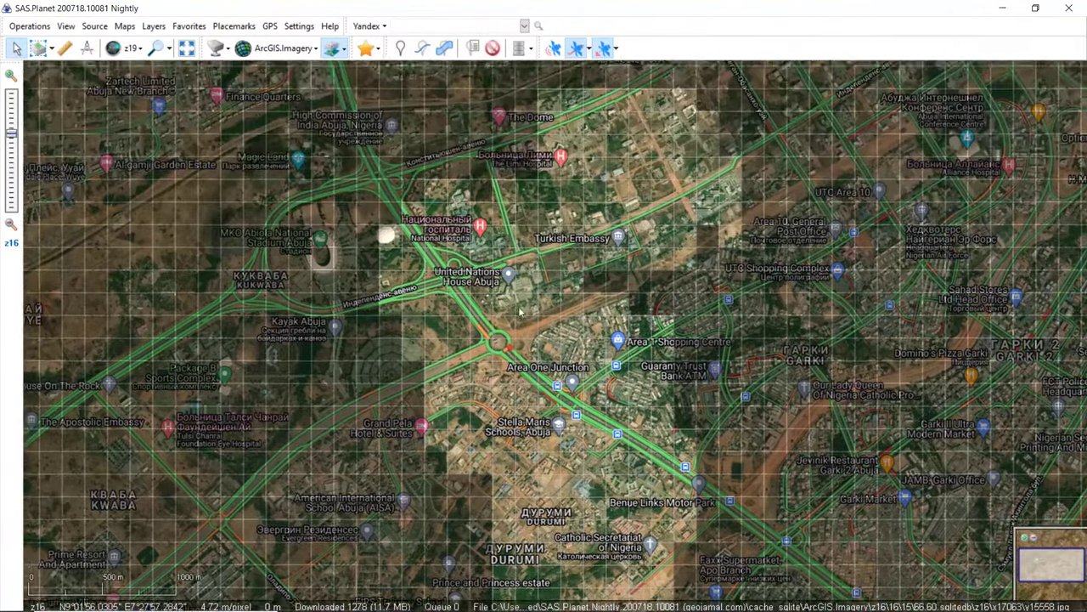
Compare the cached area with the whole of Abuja and its surroundings at zoom levels 12 to 14
{"action": "scroll", "coordinate": [570, 279], "scroll_direction": "down", "scroll_amount": 4}
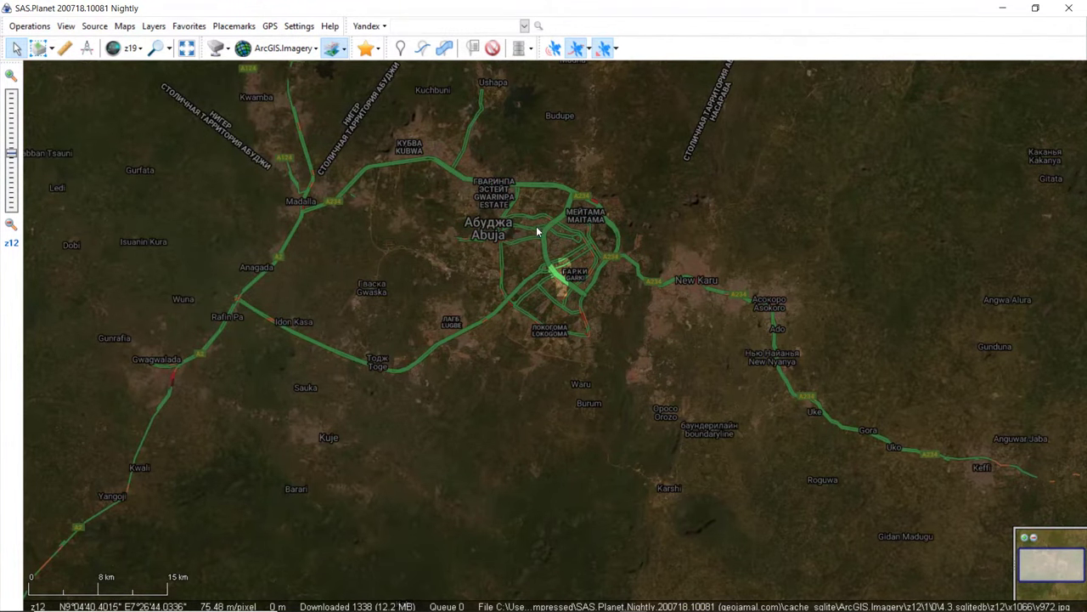
{"action": "scroll", "coordinate": [561, 268], "scroll_direction": "up", "scroll_amount": 2}
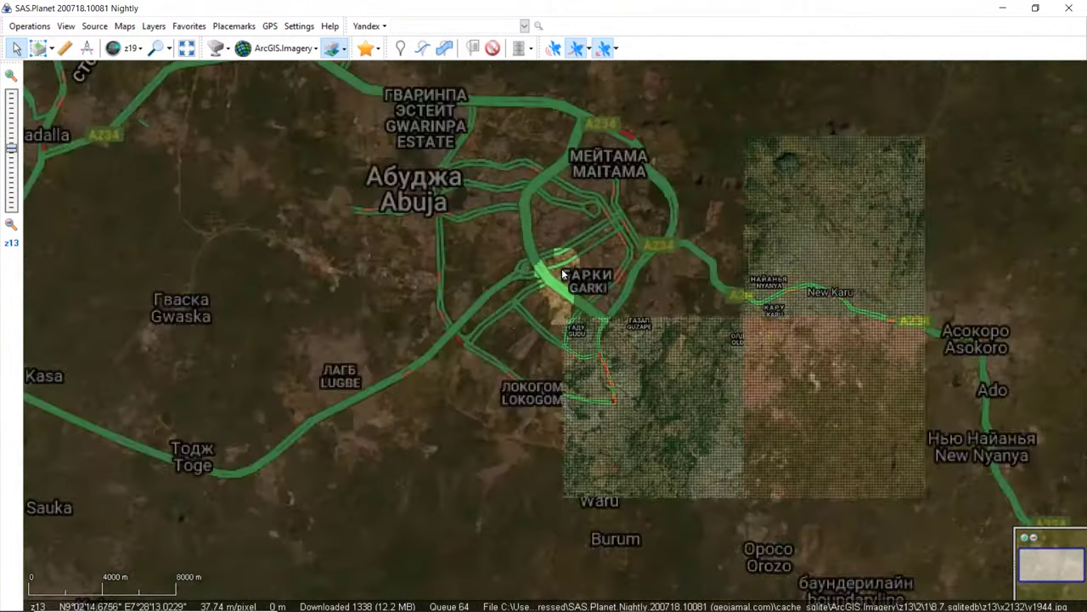
{"action": "scroll", "coordinate": [544, 257], "scroll_direction": "down", "scroll_amount": 2}
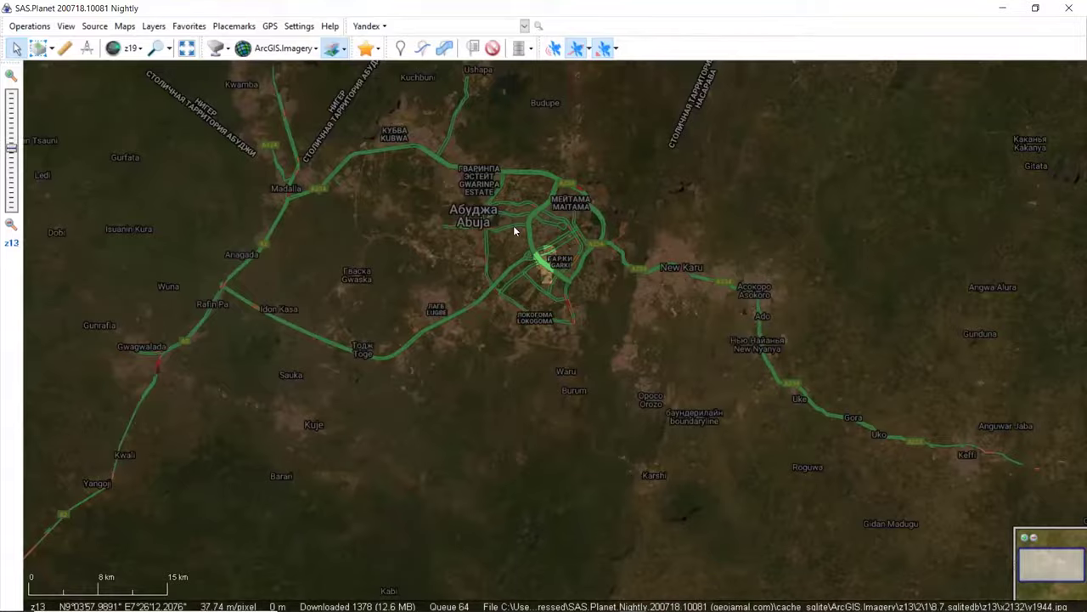
{"action": "scroll", "coordinate": [513, 225], "scroll_direction": "up", "scroll_amount": 1}
{"action": "scroll", "coordinate": [516, 174], "scroll_direction": "up", "scroll_amount": 1}
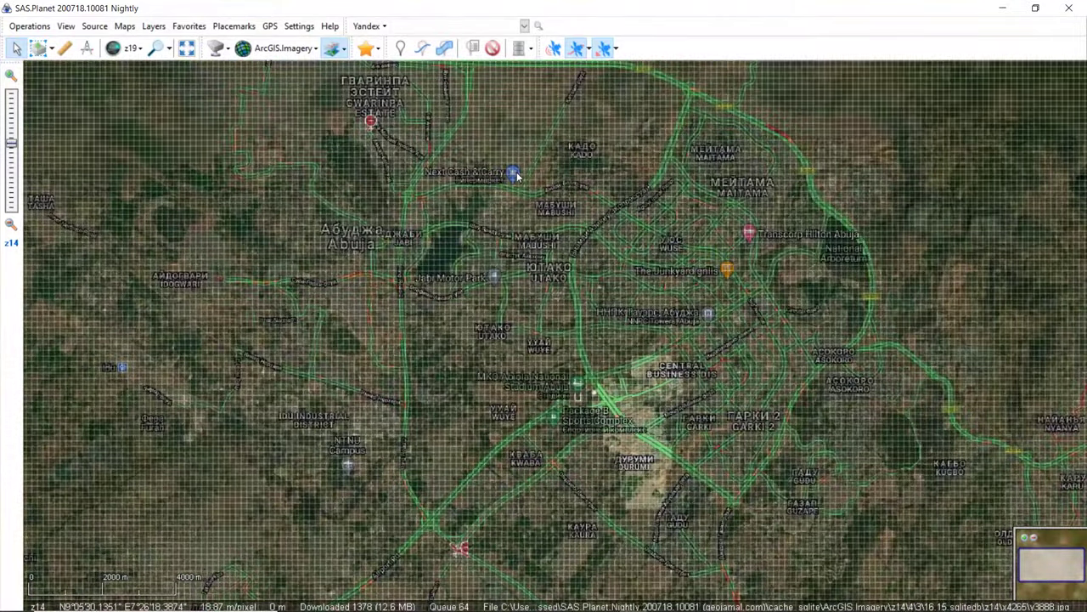
Draw a four-sided polygonal selection around Abuja, from north-west of Kubwa past Kuje and Orozo to east of Budupe, and dismiss the Selection Manager
{"action": "scroll", "coordinate": [687, 161], "scroll_direction": "down", "scroll_amount": 2}
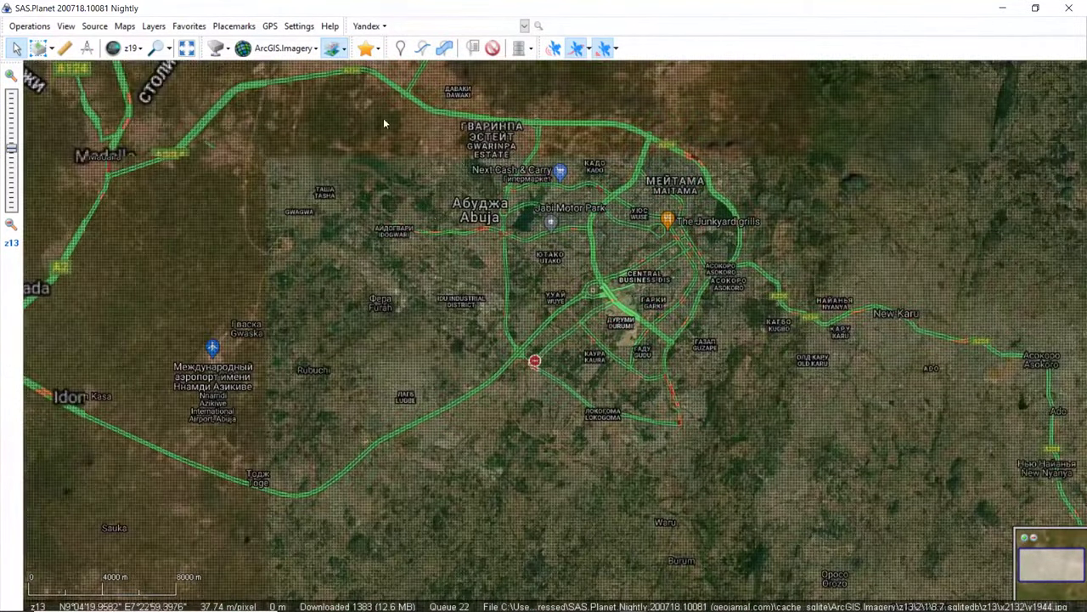
{"action": "scroll", "coordinate": [484, 191], "scroll_direction": "down", "scroll_amount": 1}
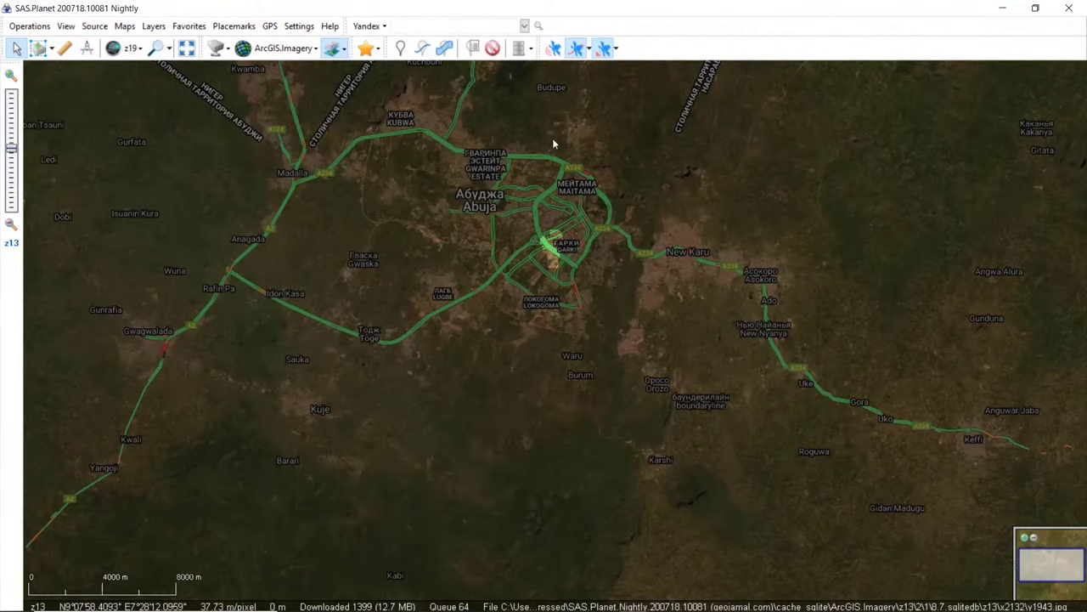
{"action": "scroll", "coordinate": [553, 141], "scroll_direction": "up", "scroll_amount": 1}
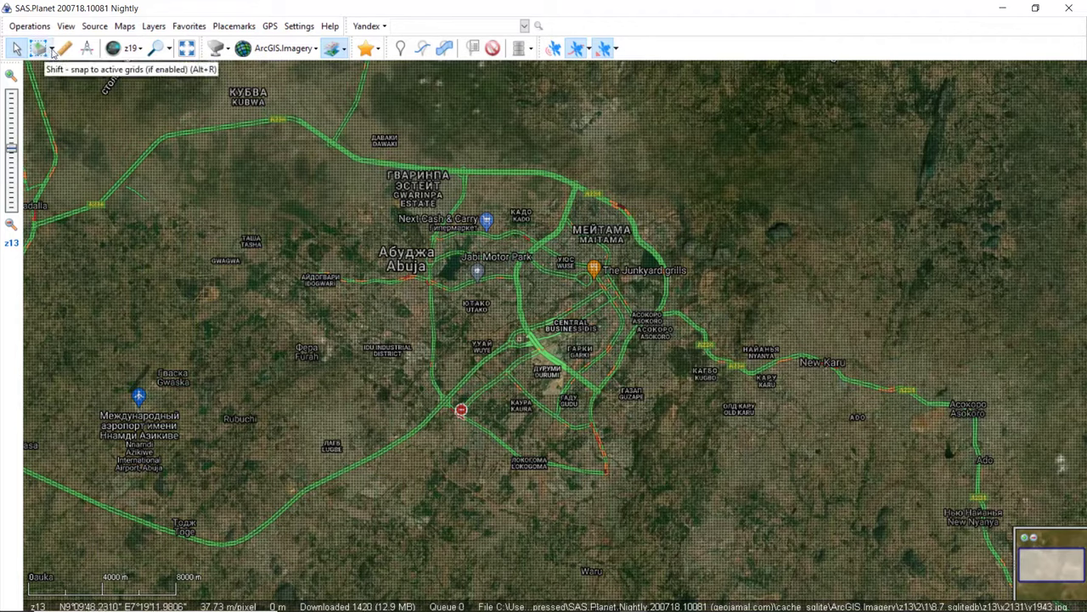
{"action": "left_click", "coordinate": [52, 51]}
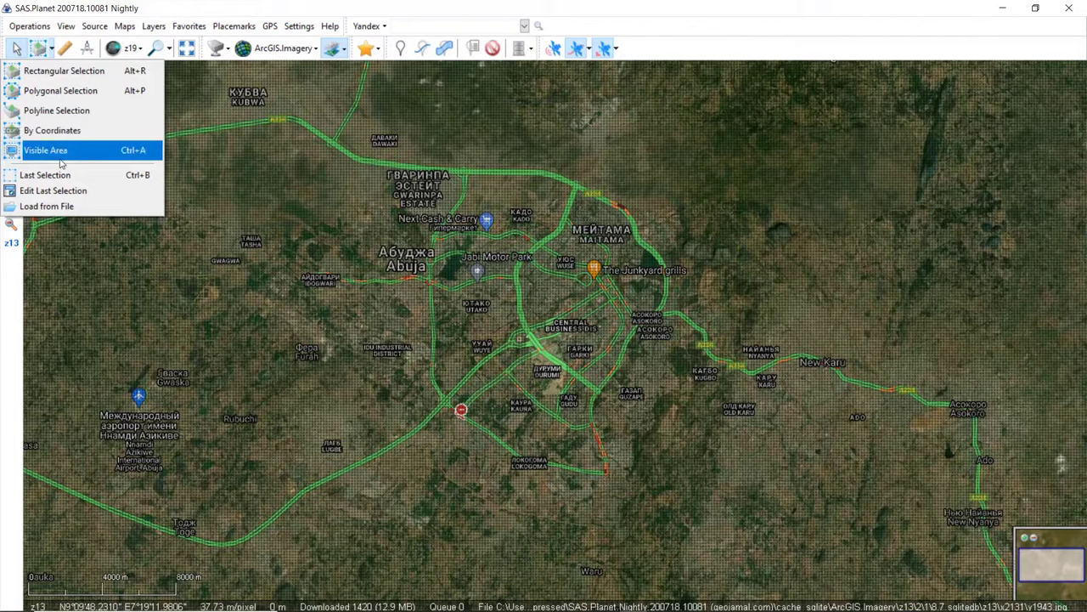
{"action": "left_click", "coordinate": [60, 93]}
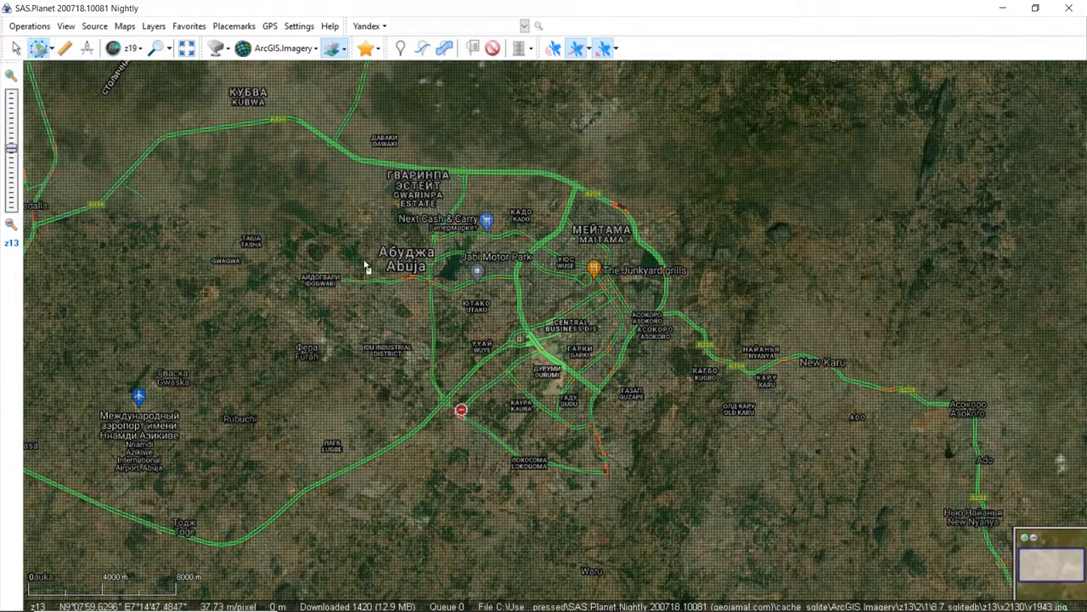
{"action": "scroll", "coordinate": [379, 367], "scroll_direction": "down", "scroll_amount": 1}
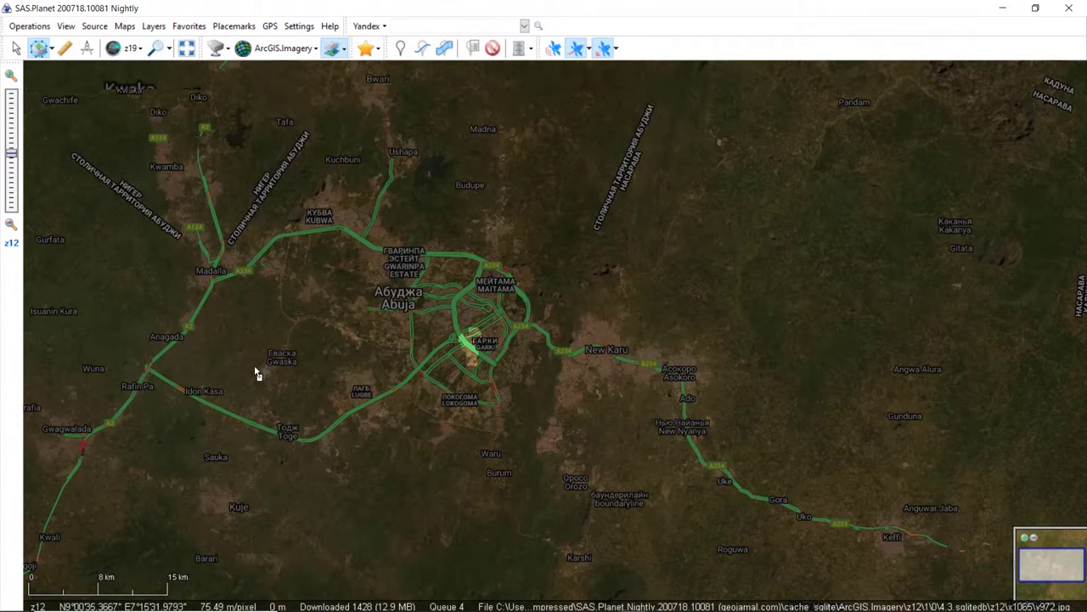
{"action": "scroll", "coordinate": [358, 336], "scroll_direction": "down", "scroll_amount": 2}
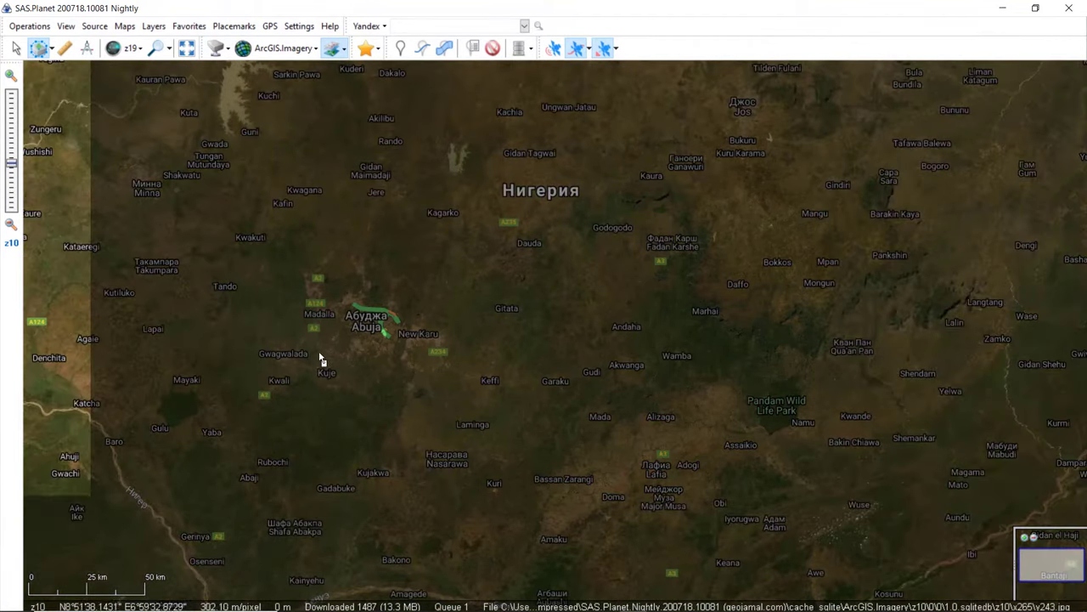
{"action": "scroll", "coordinate": [339, 332], "scroll_direction": "up", "scroll_amount": 2}
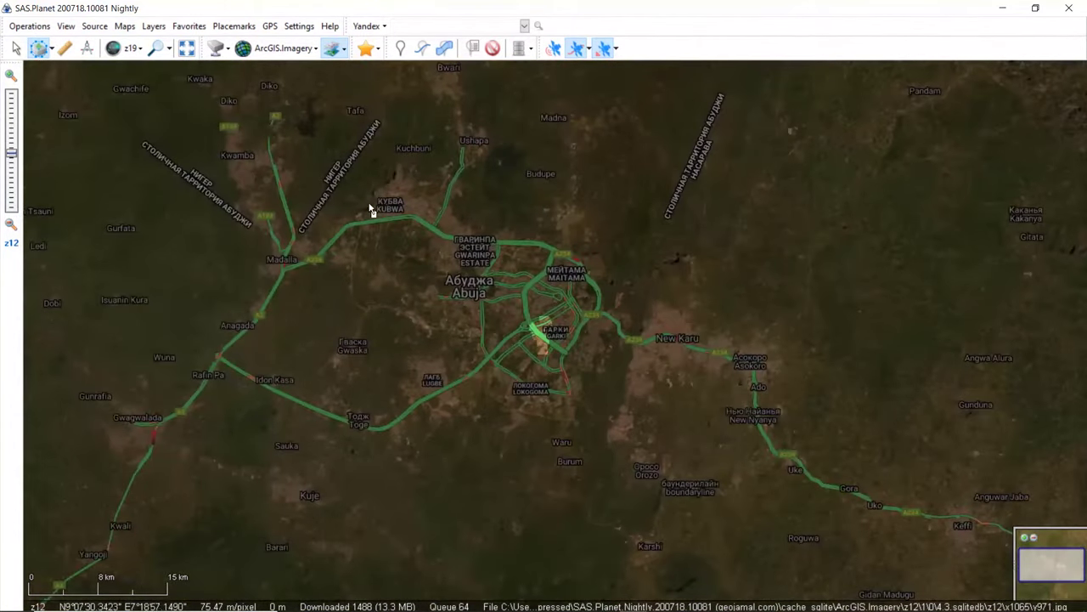
{"action": "left_click", "coordinate": [352, 168]}
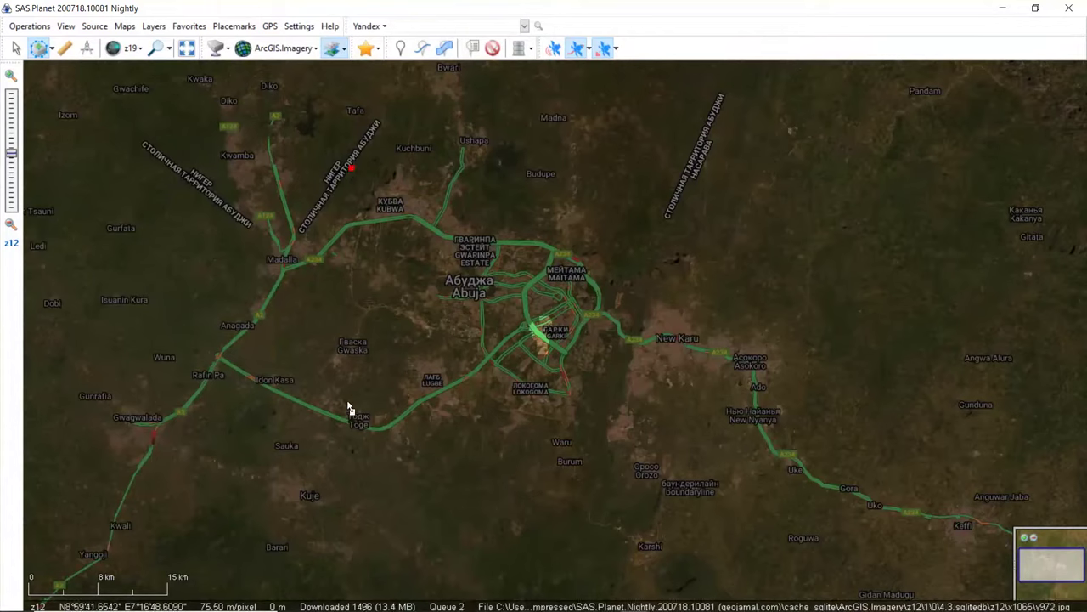
{"action": "left_click", "coordinate": [337, 487]}
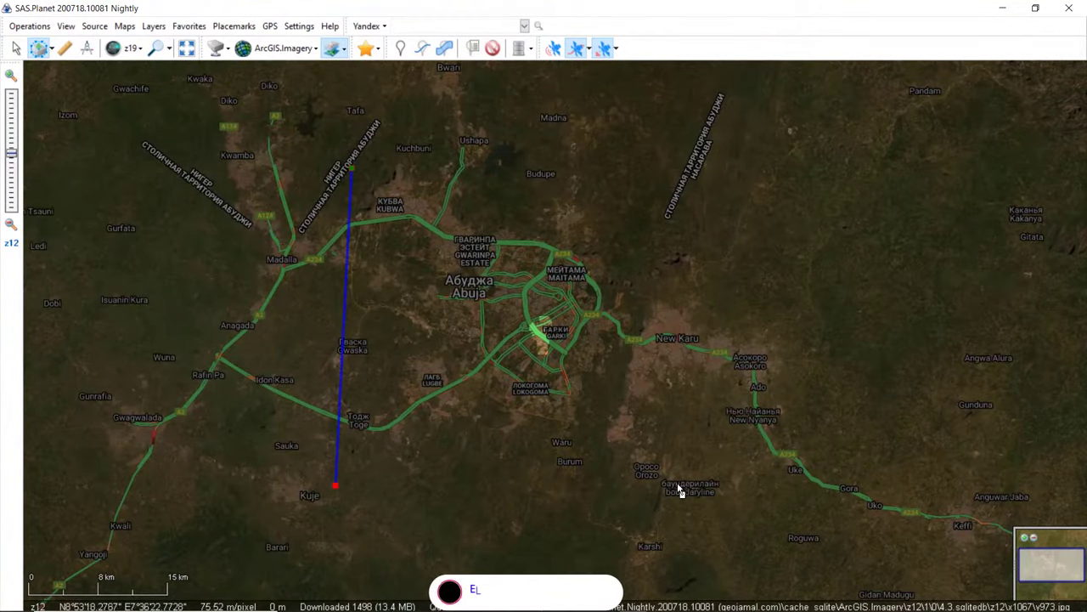
{"action": "left_click", "coordinate": [636, 476]}
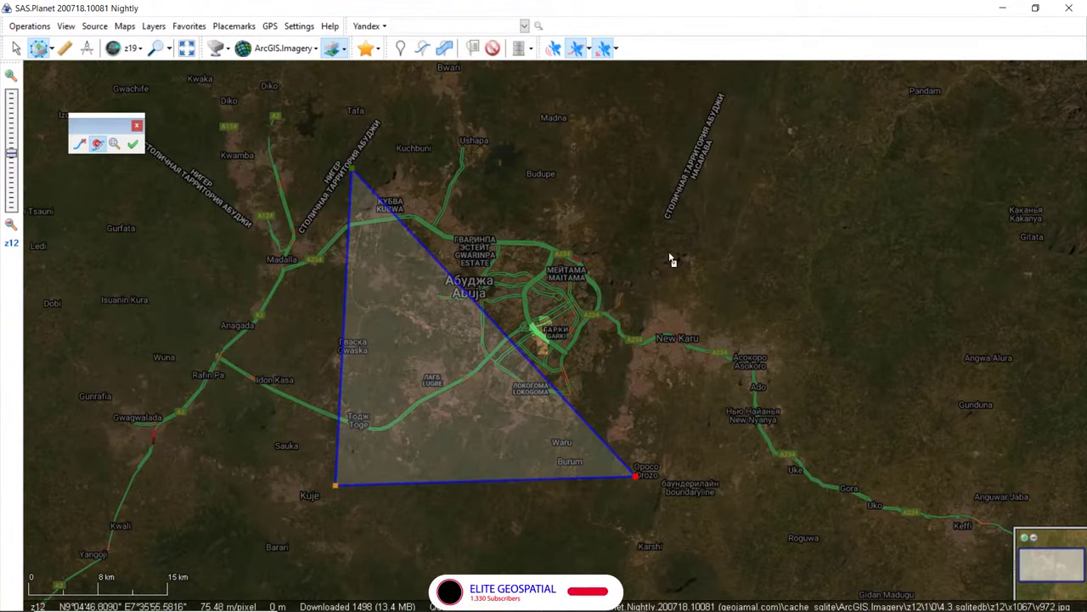
{"action": "left_click", "coordinate": [663, 196]}
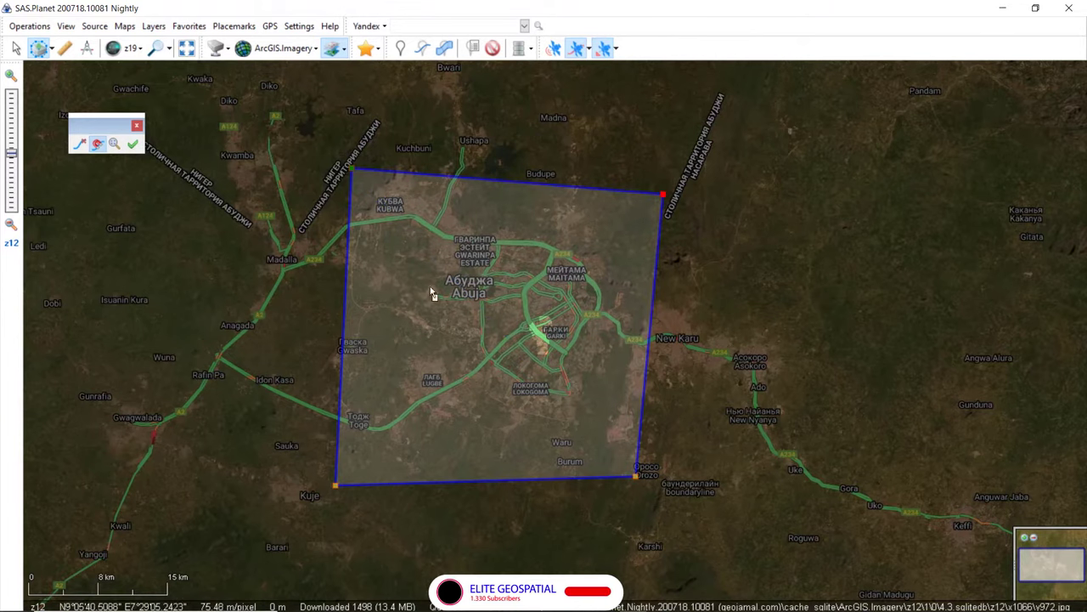
{"action": "left_click", "coordinate": [133, 145]}
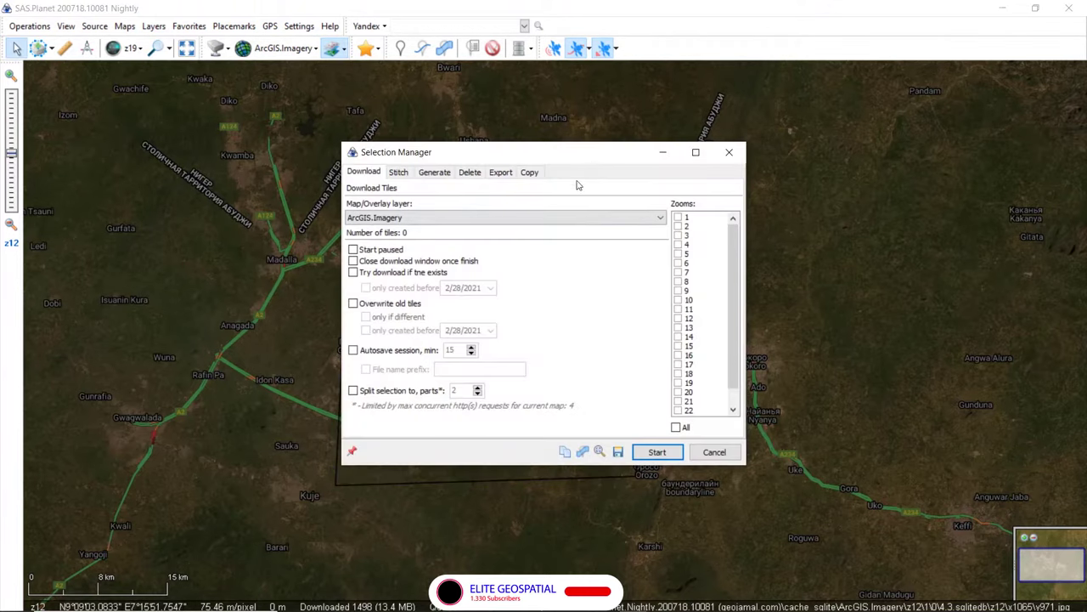
{"action": "left_click", "coordinate": [728, 153]}
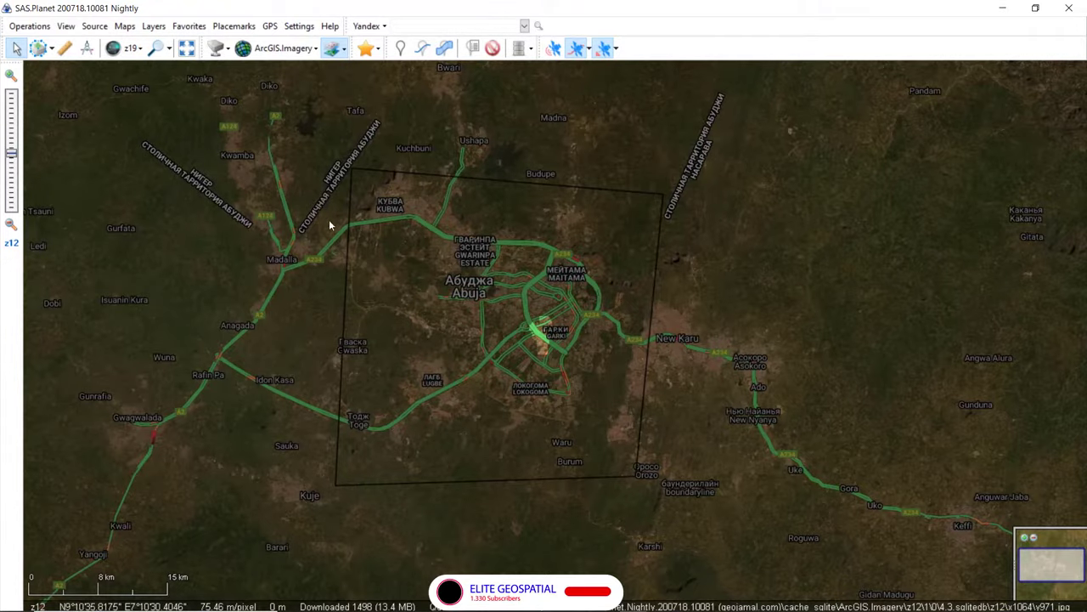
Examine the z19 cache coverage inside the selected polygon around Kubwa, Gwarinpa and central Abuja at zoom levels 12 to 14
{"action": "scroll", "coordinate": [422, 177], "scroll_direction": "up", "scroll_amount": 4}
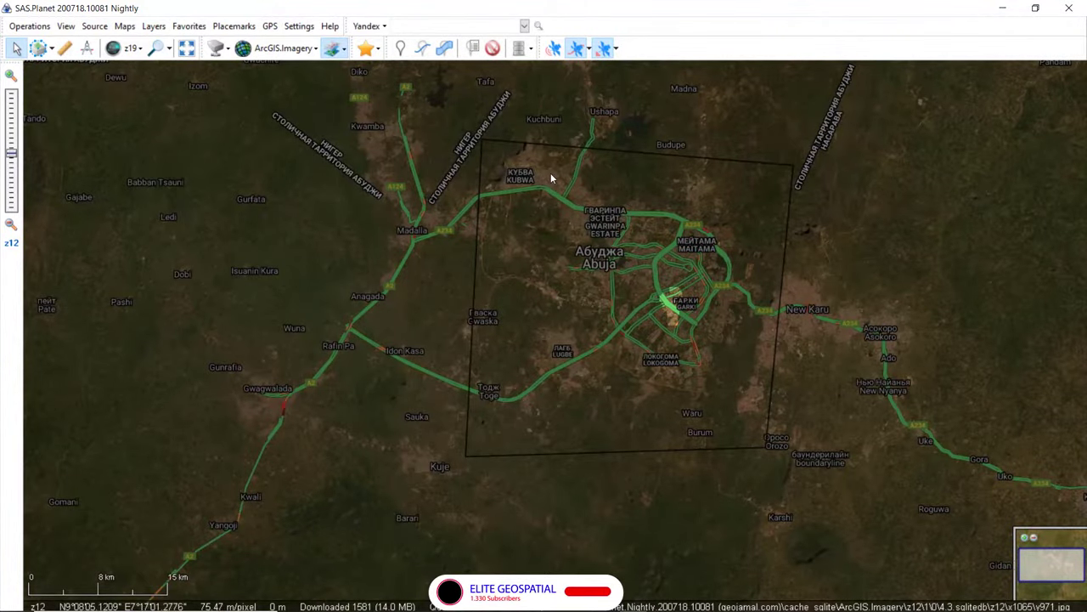
{"action": "scroll", "coordinate": [547, 175], "scroll_direction": "up", "scroll_amount": 1}
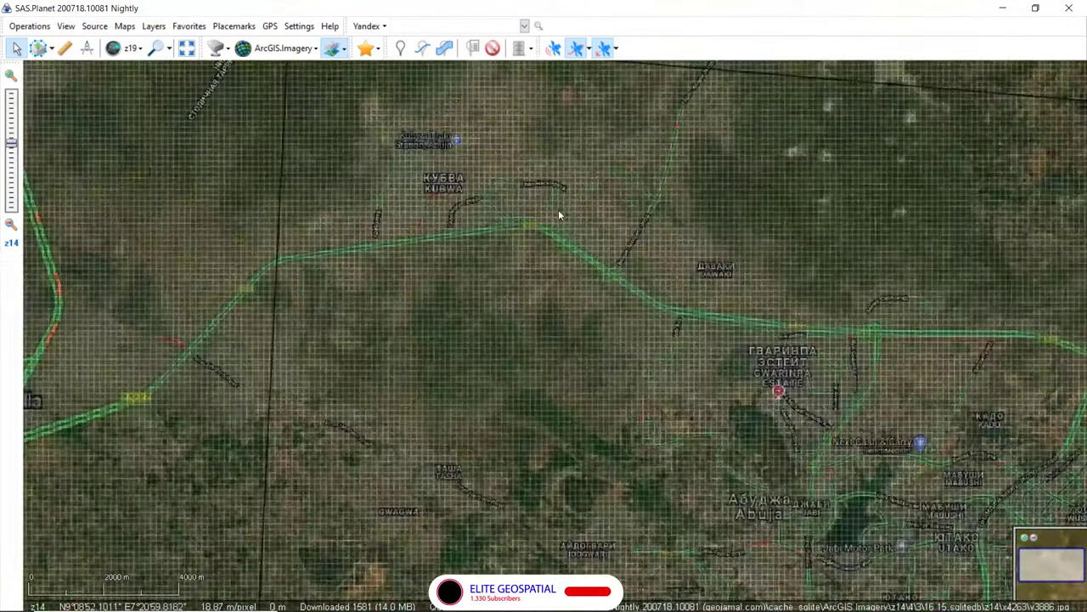
{"action": "scroll", "coordinate": [558, 209], "scroll_direction": "down", "scroll_amount": 1}
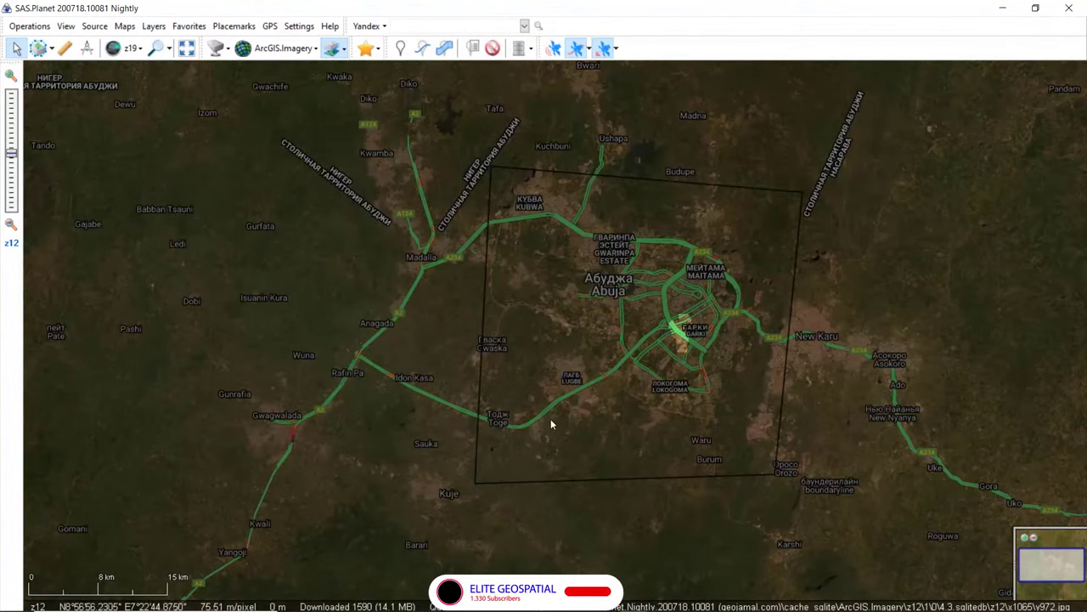
{"action": "scroll", "coordinate": [644, 324], "scroll_direction": "up", "scroll_amount": 2}
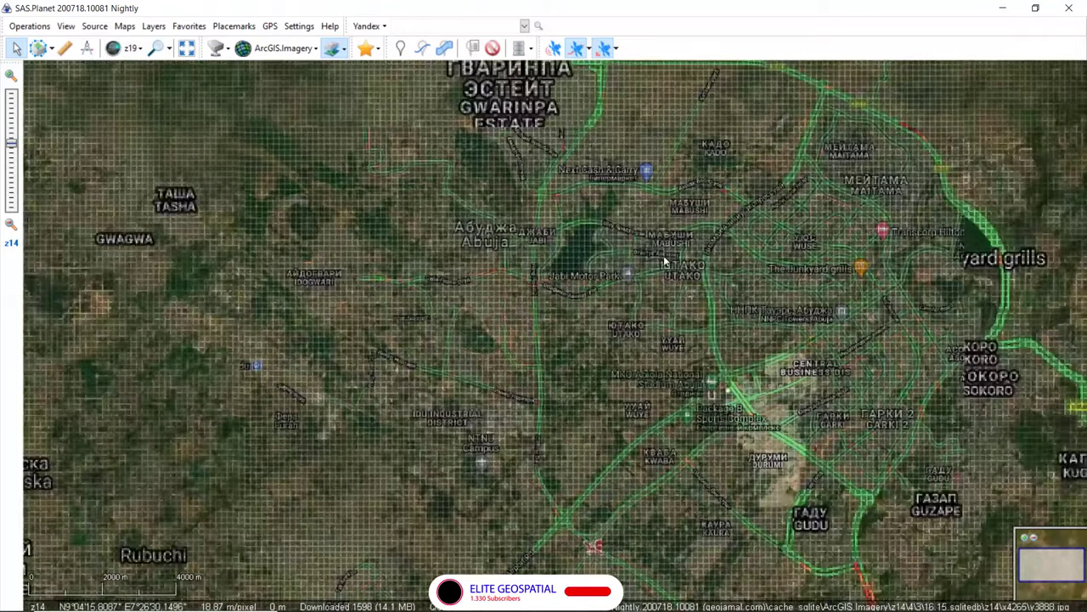
{"action": "scroll", "coordinate": [634, 286], "scroll_direction": "down", "scroll_amount": 2}
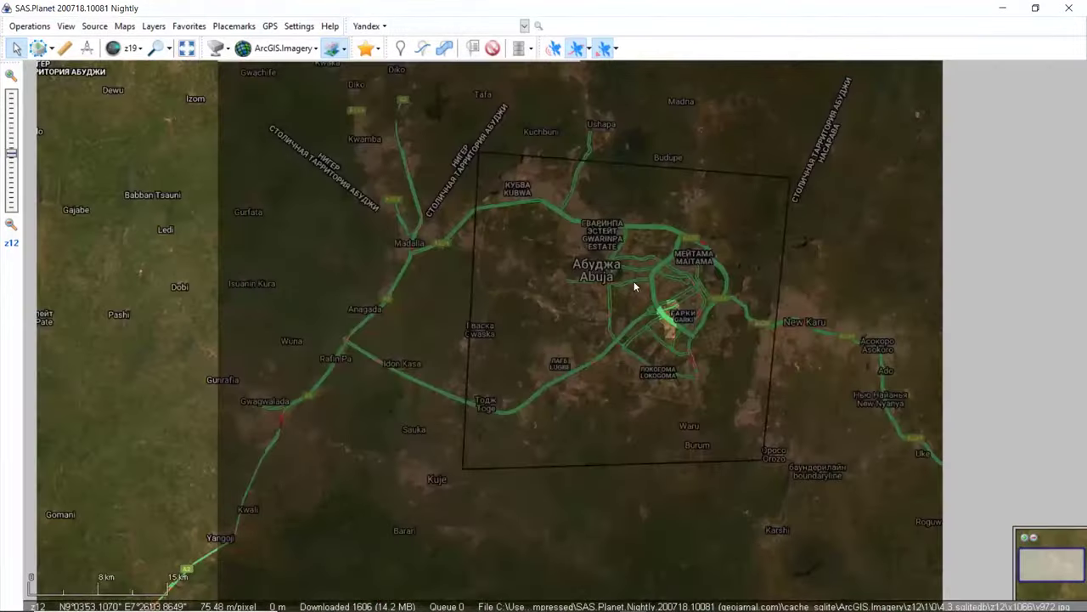
{"action": "scroll", "coordinate": [636, 272], "scroll_direction": "up", "scroll_amount": 2}
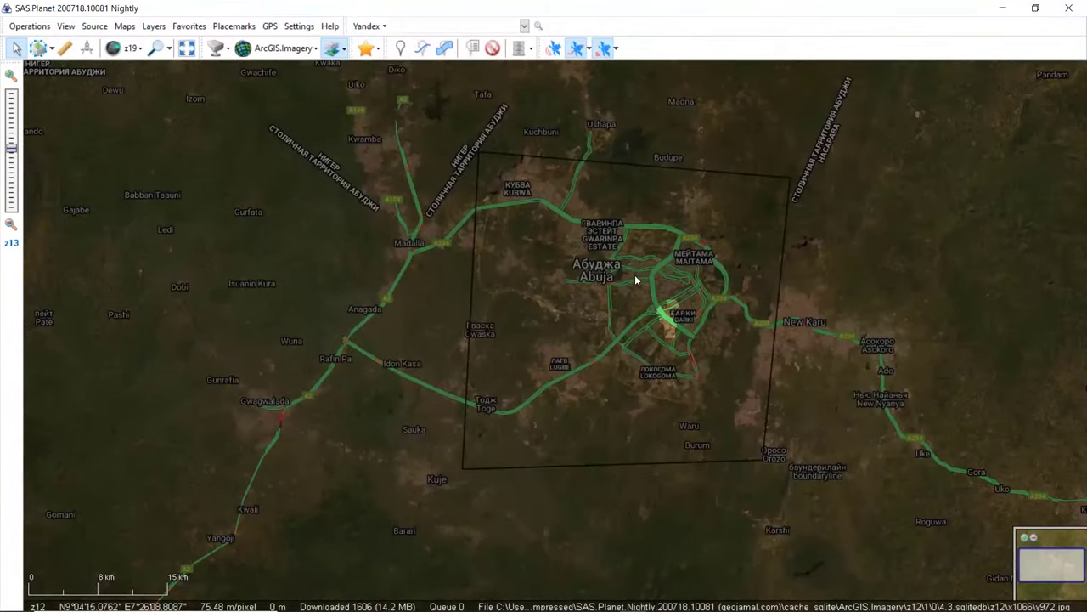
Inspect the level 19 tiles around United Nations House and the National Hospital and compare them with the whole selected area
{"action": "scroll", "coordinate": [678, 332], "scroll_direction": "up", "scroll_amount": 1}
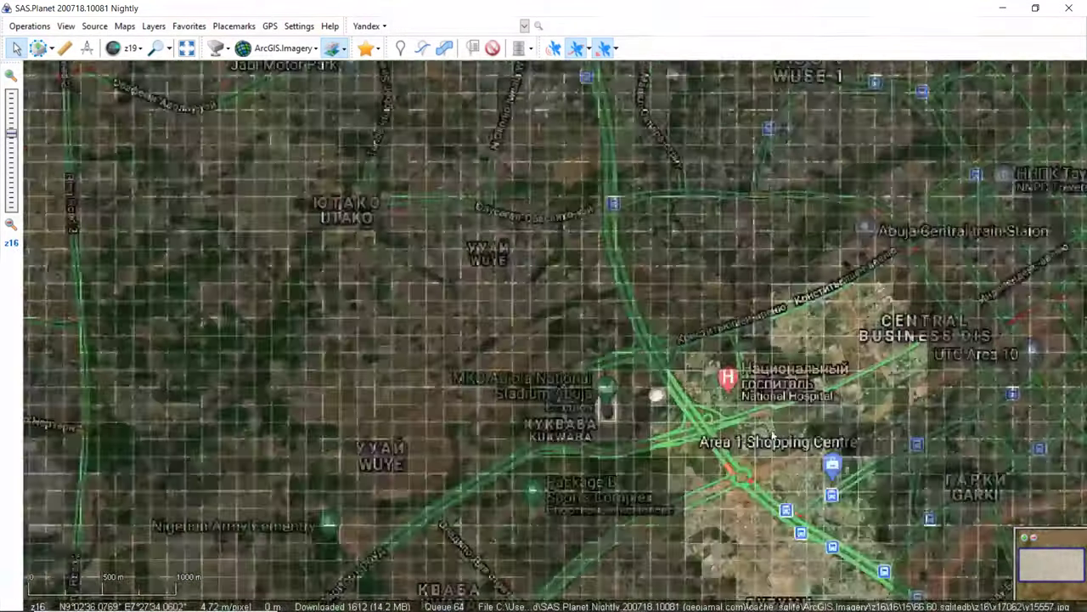
{"action": "left_click_drag", "start_coordinate": [785, 467], "coordinate": [593, 346]}
{"action": "scroll", "coordinate": [592, 345], "scroll_direction": "up", "scroll_amount": 4}
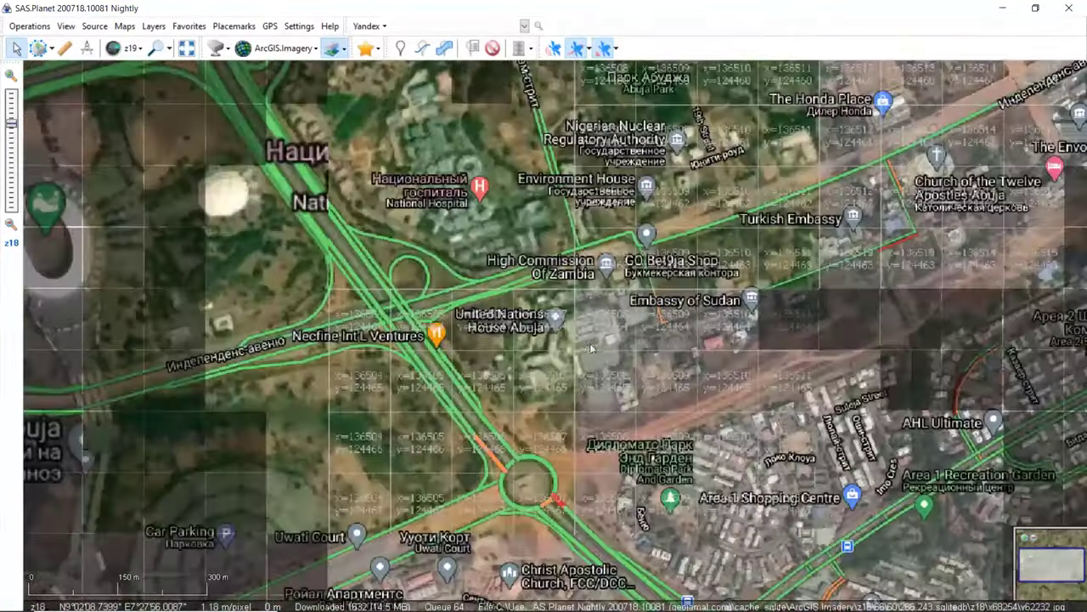
{"action": "scroll", "coordinate": [589, 338], "scroll_direction": "down", "scroll_amount": 1}
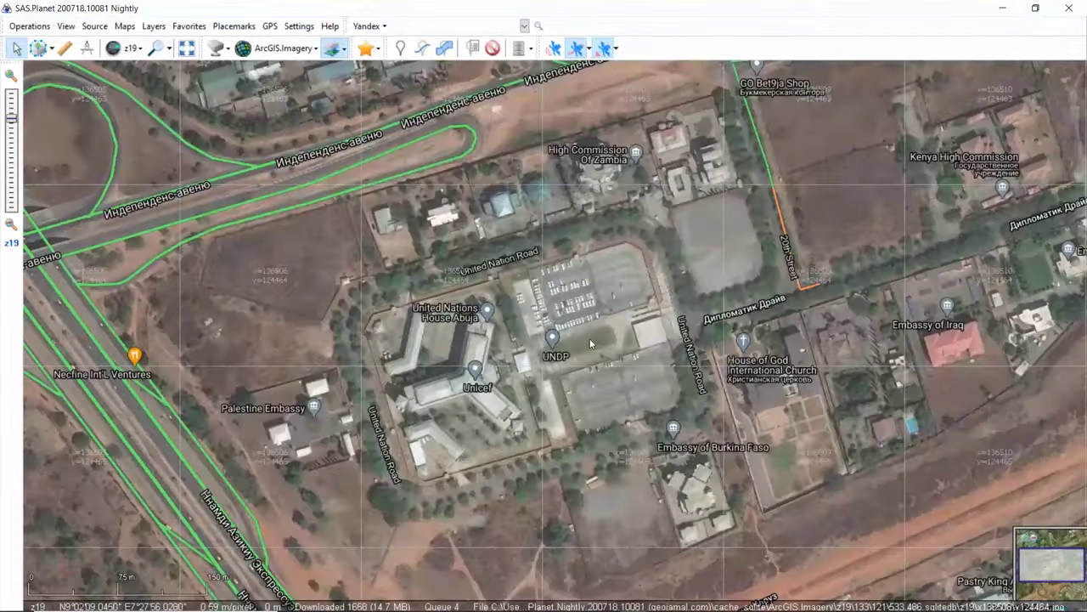
{"action": "left_click_drag", "start_coordinate": [578, 195], "coordinate": [741, 389]}
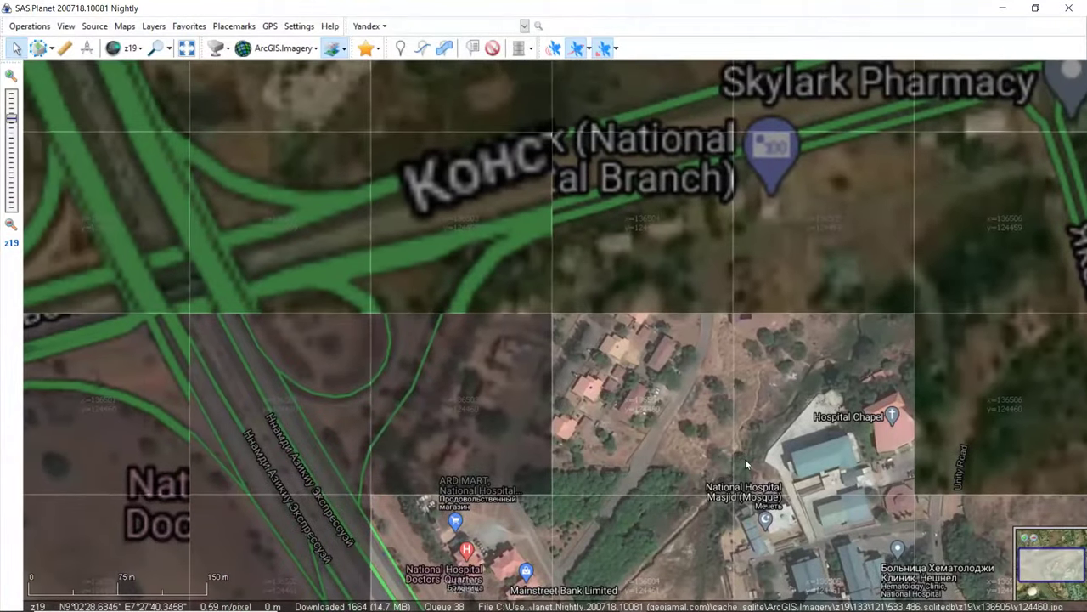
{"action": "left_click_drag", "start_coordinate": [745, 459], "coordinate": [762, 483]}
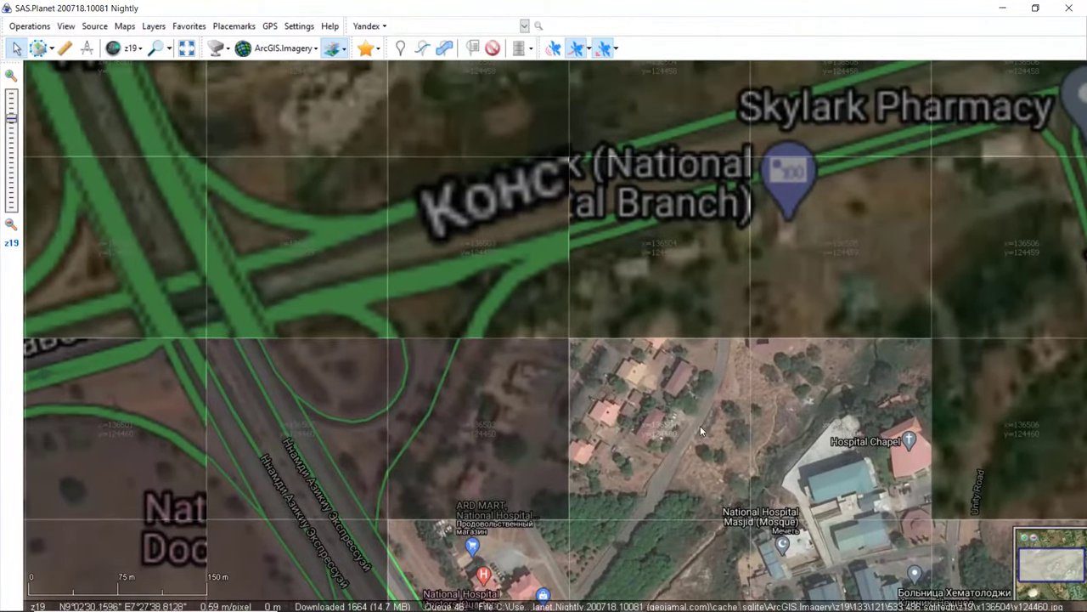
{"action": "scroll", "coordinate": [699, 425], "scroll_direction": "down", "scroll_amount": 3}
{"action": "scroll", "coordinate": [700, 429], "scroll_direction": "down", "scroll_amount": 3}
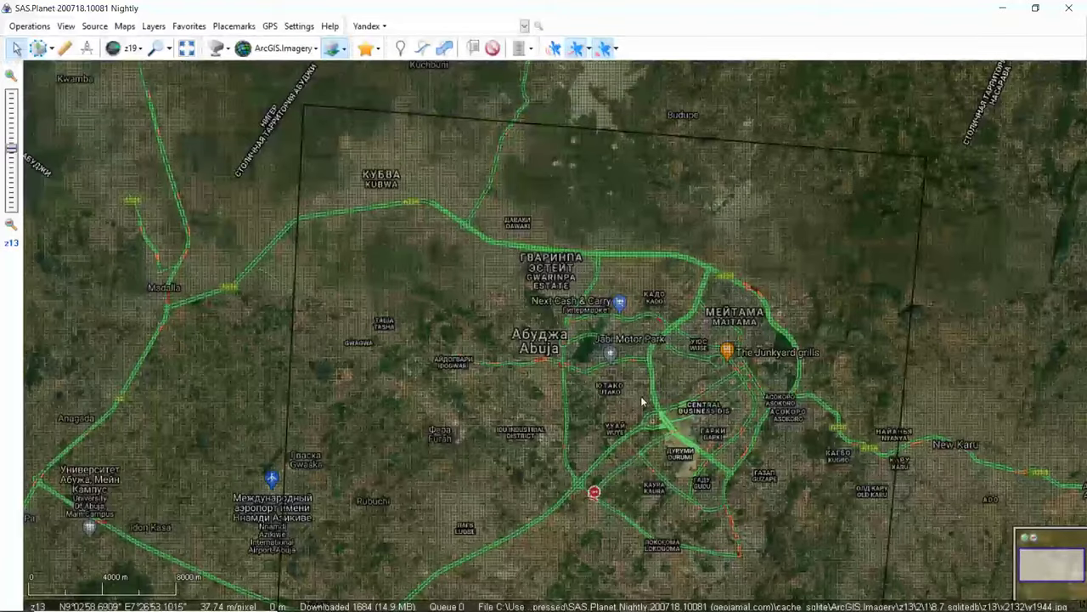
{"action": "scroll", "coordinate": [627, 382], "scroll_direction": "down", "scroll_amount": 2}
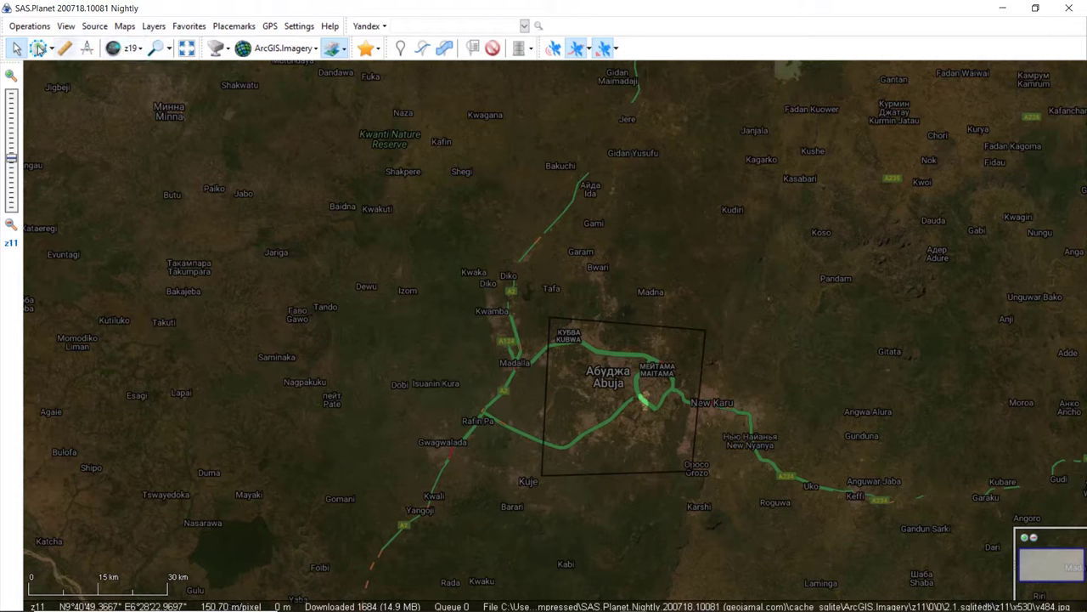
{"action": "left_click", "coordinate": [140, 49]}
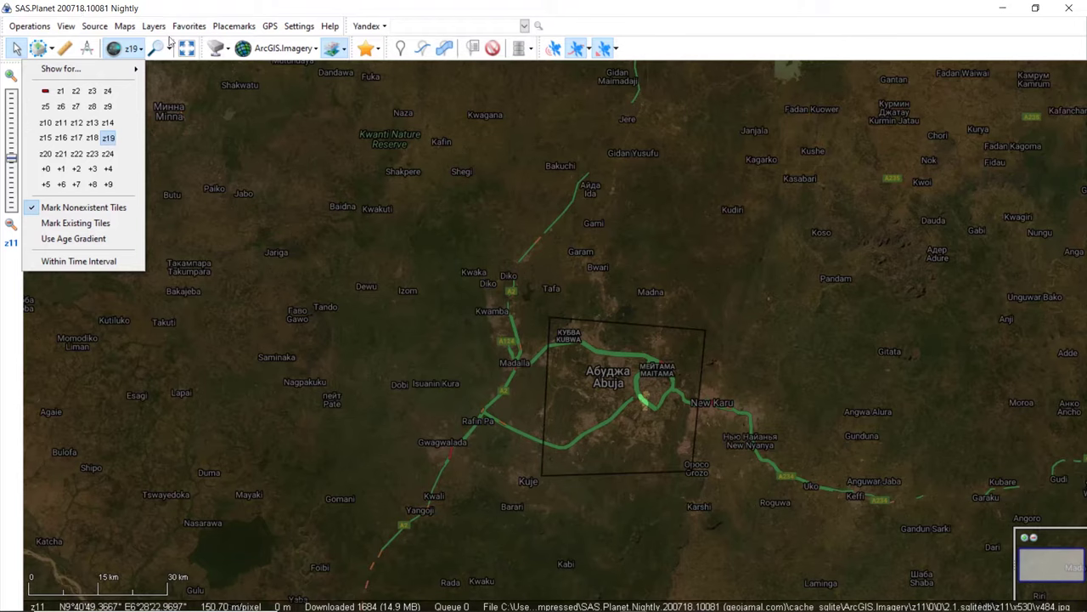
{"action": "left_click", "coordinate": [341, 52]}
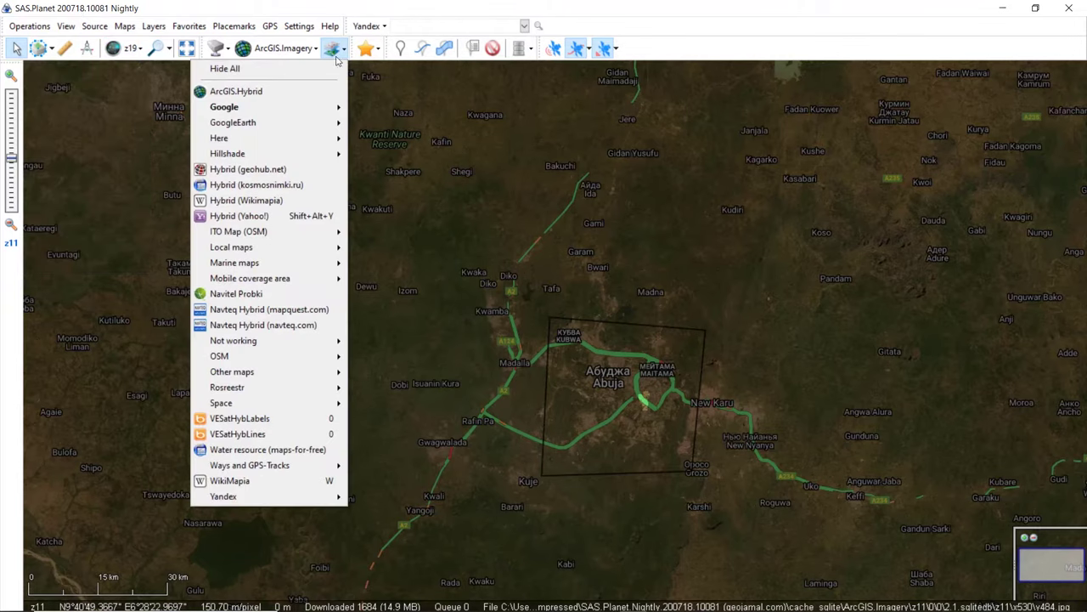
{"action": "mouse_move", "coordinate": [311, 103]}
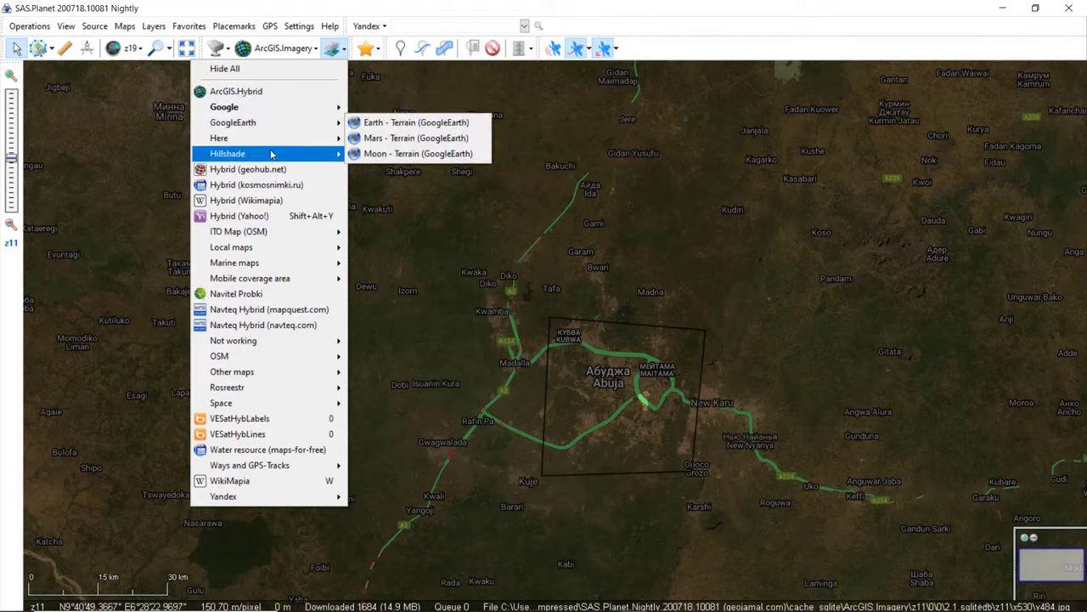
{"action": "left_click", "coordinate": [632, 245]}
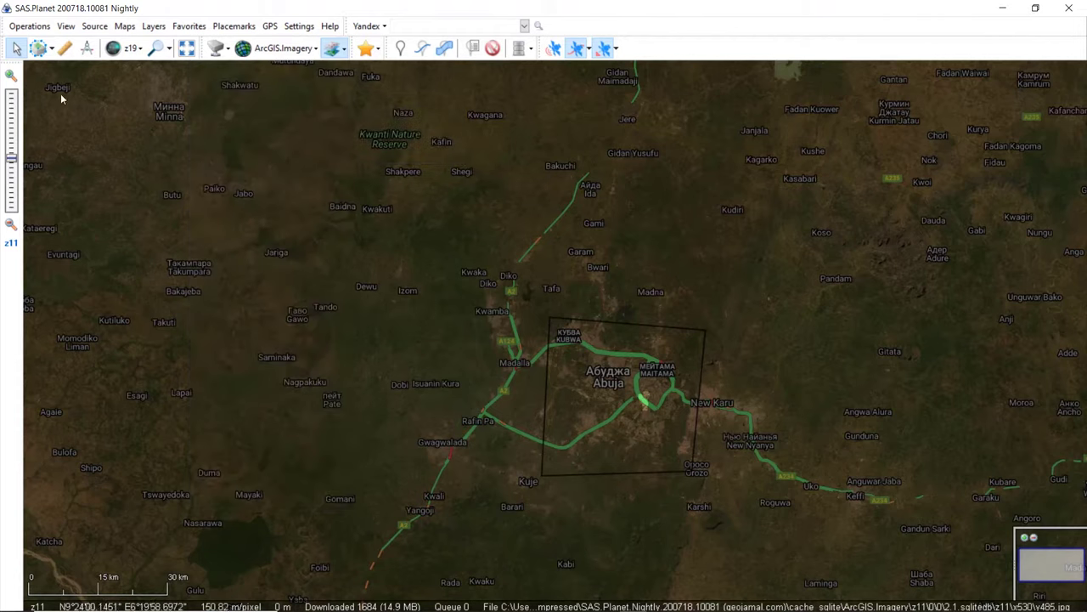
Reopen the last selection in the Selection Manager and try to start the ArcGIS.Imagery tile download without choosing a zoom level
{"action": "left_click", "coordinate": [51, 49]}
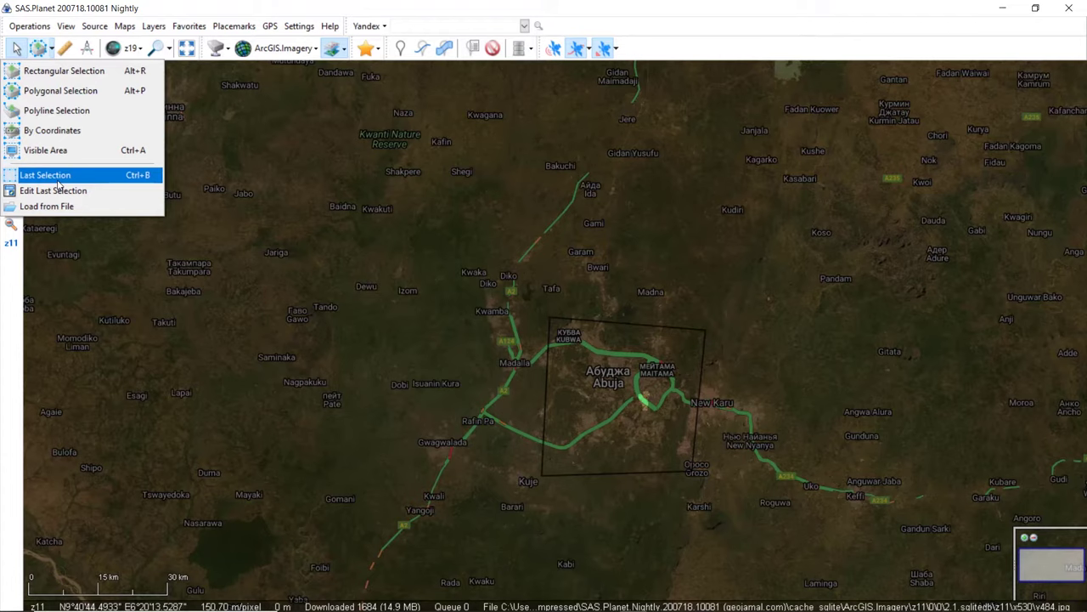
{"action": "left_click", "coordinate": [51, 175]}
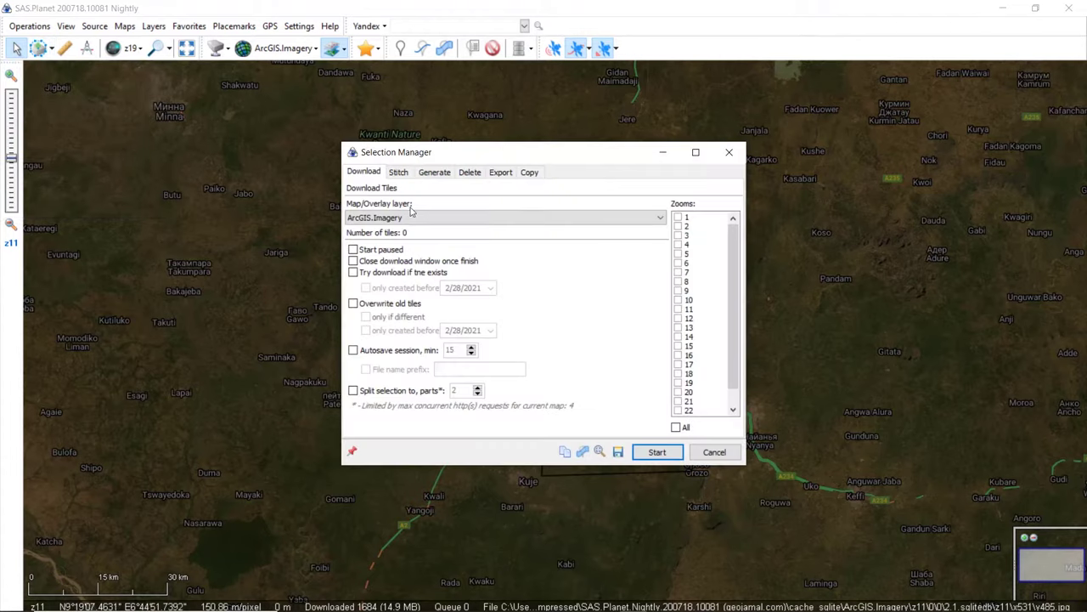
{"action": "left_click", "coordinate": [660, 453]}
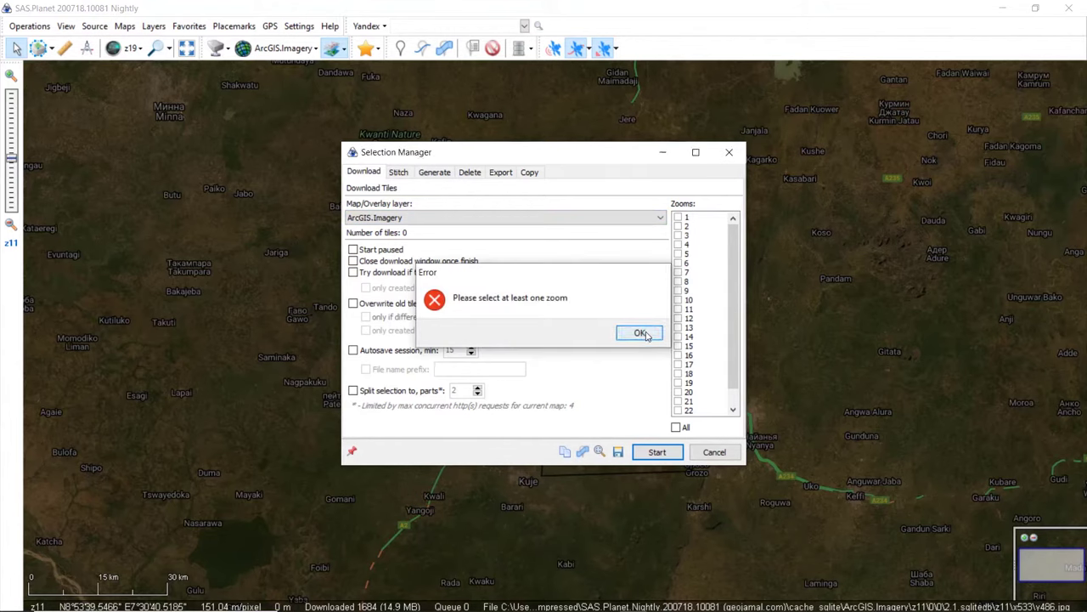
{"action": "left_click", "coordinate": [641, 333]}
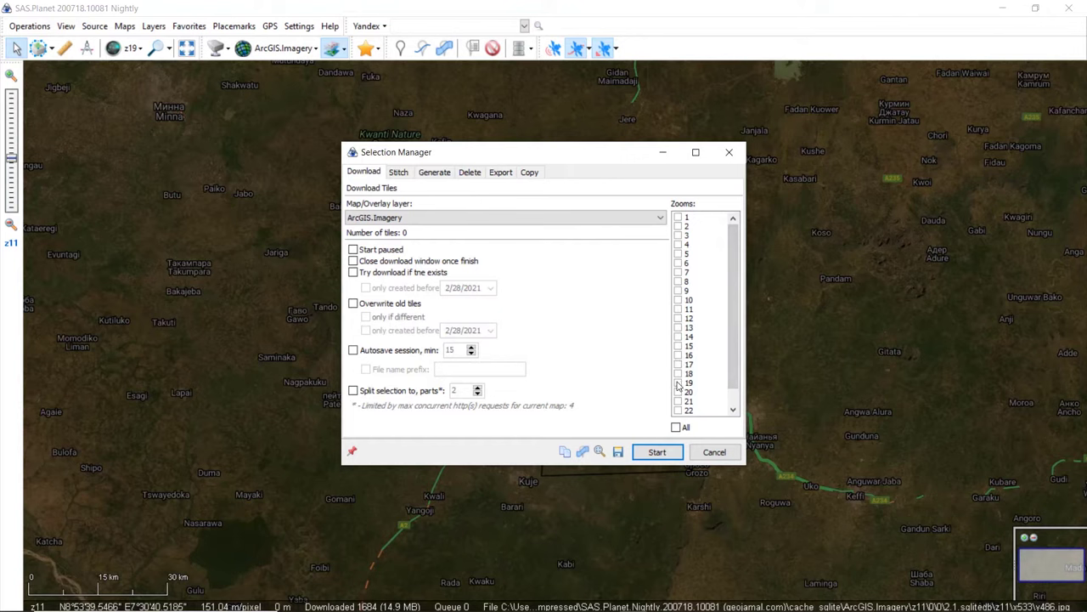
Start downloading the ArcGIS.Imagery tiles at zoom 19 for the selected area and quit the download before it completes
{"action": "left_click", "coordinate": [678, 384]}
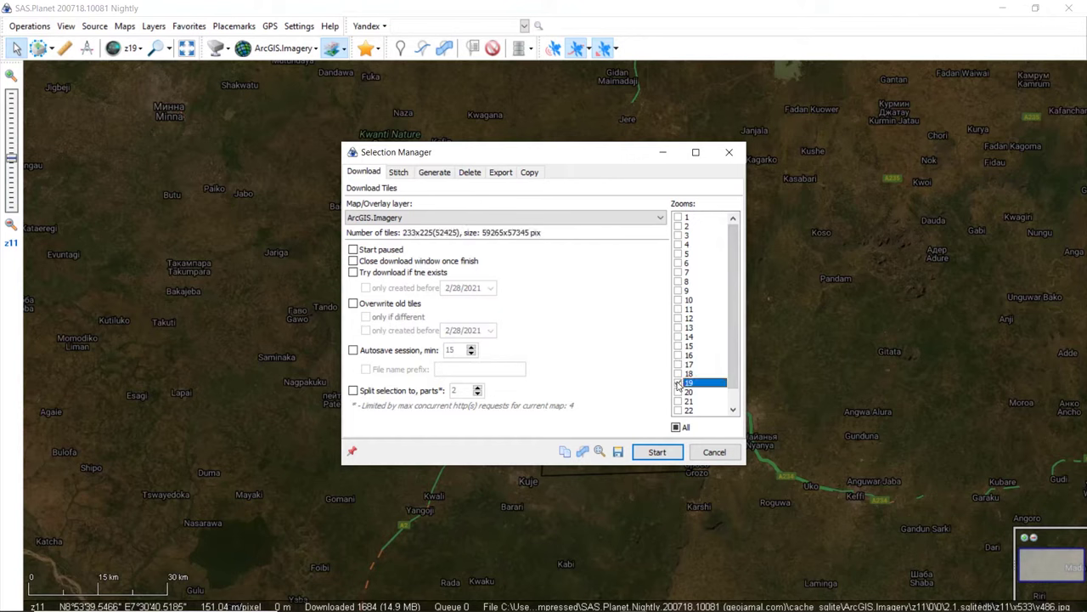
{"action": "left_click", "coordinate": [661, 448]}
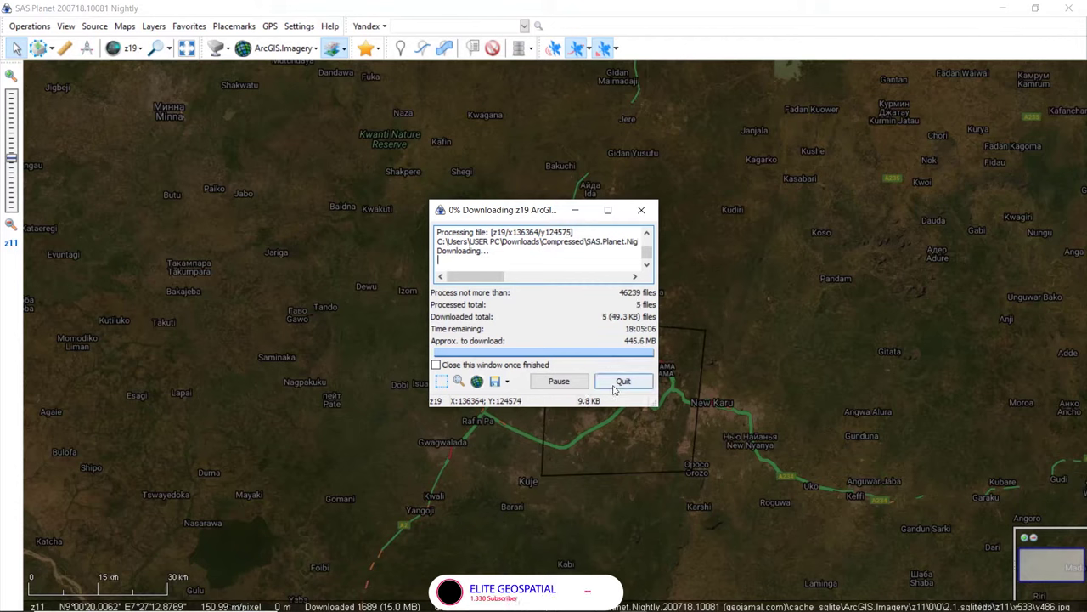
{"action": "left_click", "coordinate": [624, 383]}
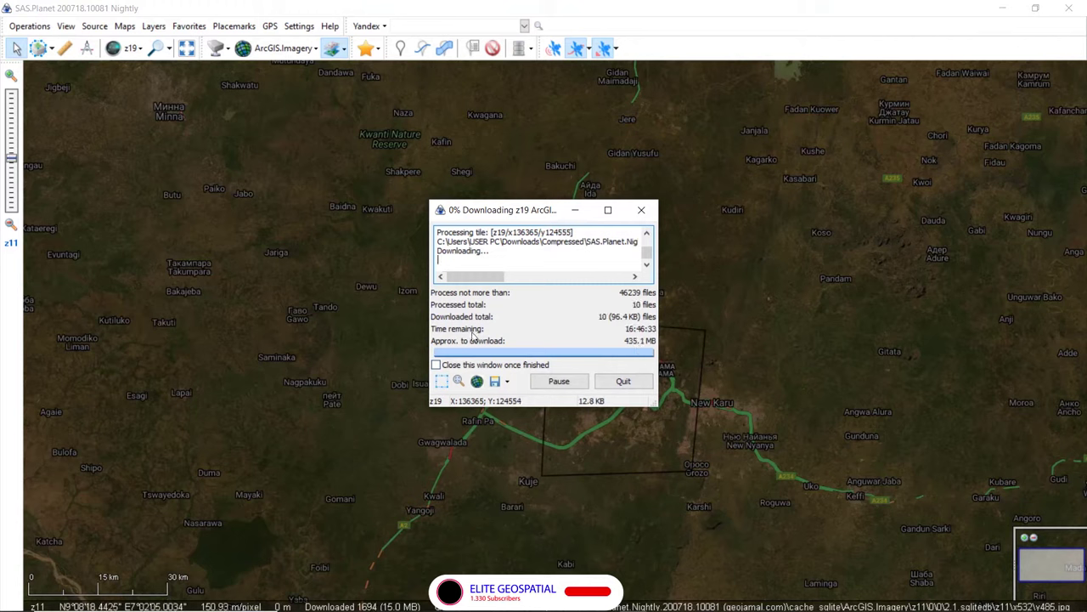
{"action": "left_click", "coordinate": [624, 383]}
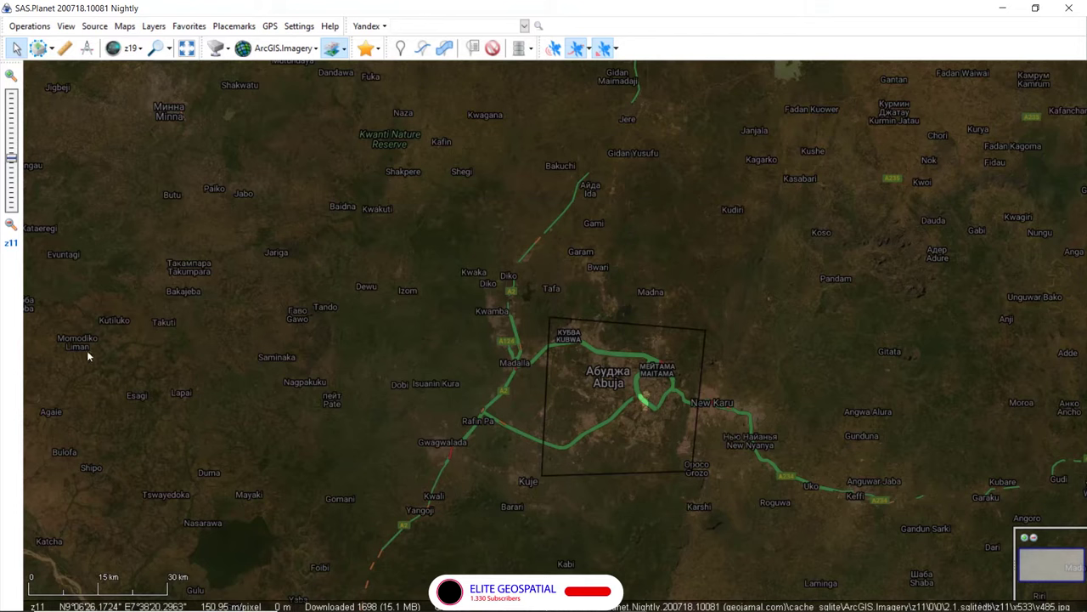
Reopen the last selection for stitching and set the output image to be saved as "abuja sas" in the C:\work folder
{"action": "left_click", "coordinate": [51, 48]}
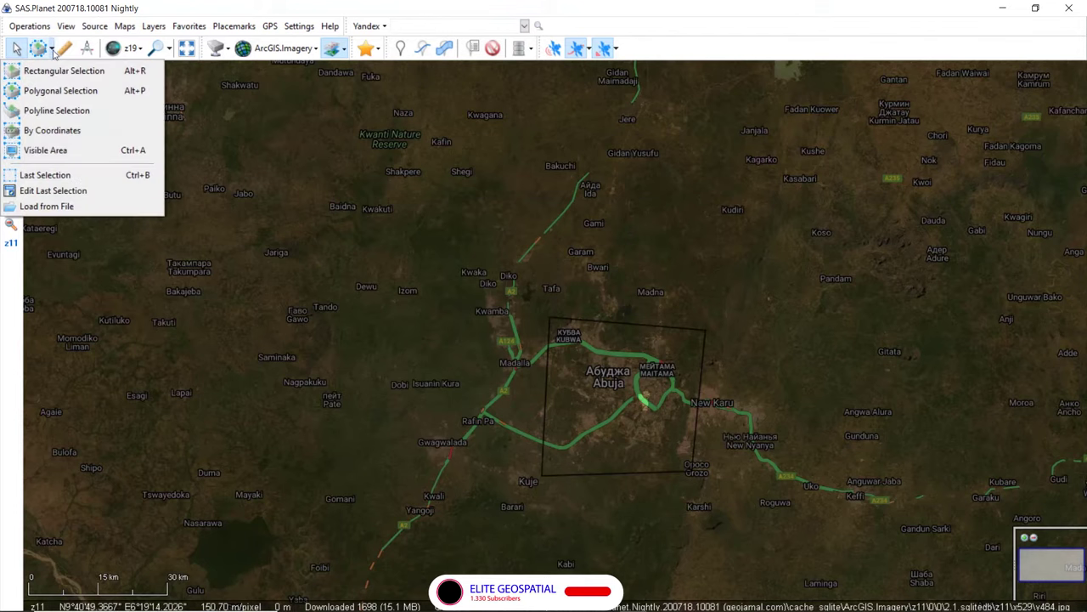
{"action": "left_click", "coordinate": [68, 176]}
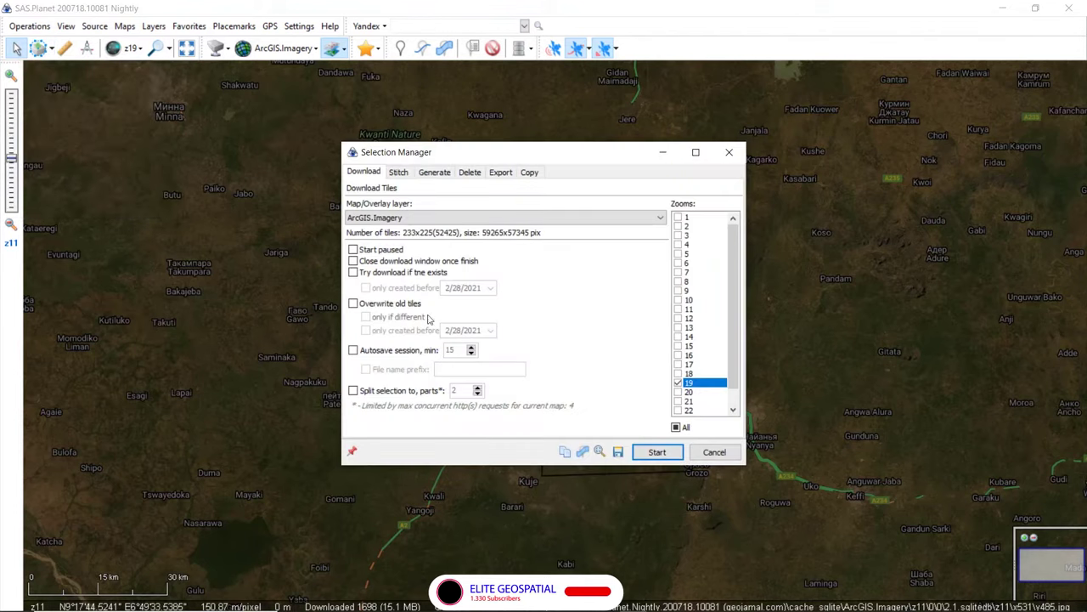
{"action": "left_click", "coordinate": [398, 172]}
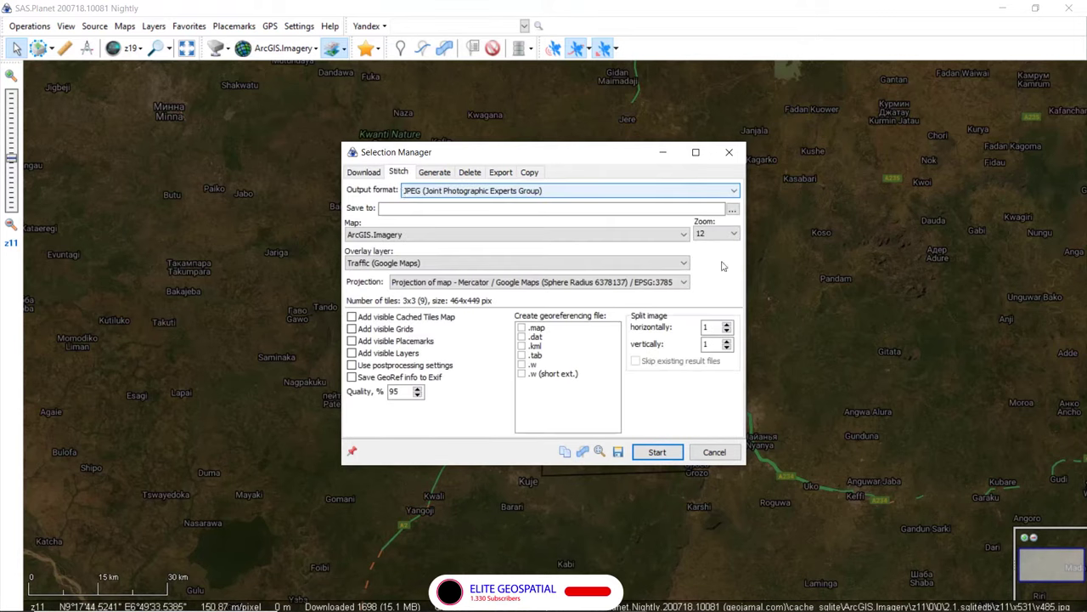
{"action": "left_click", "coordinate": [733, 209]}
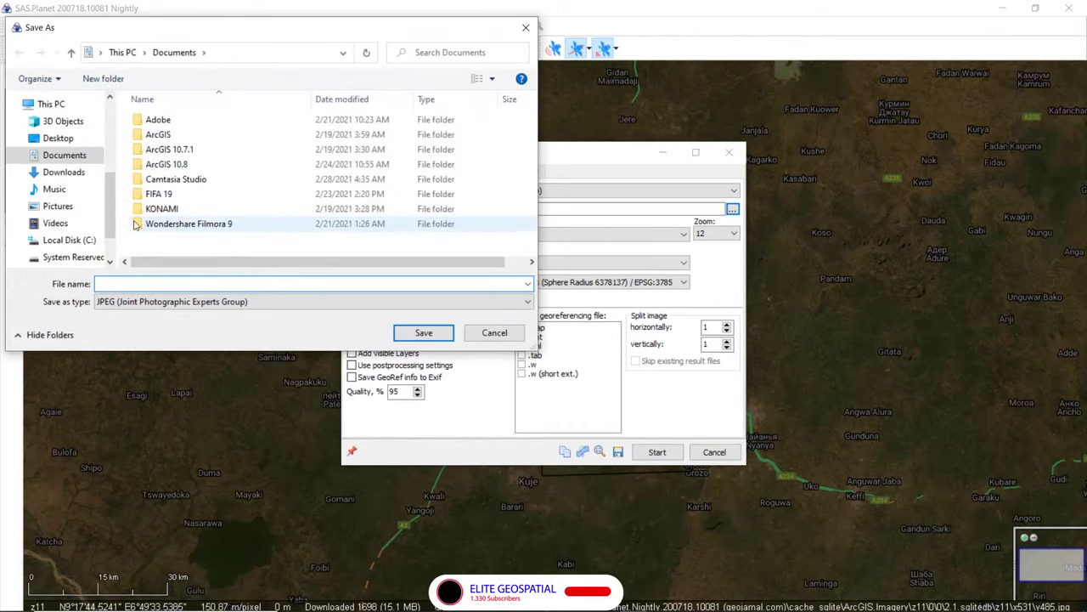
{"action": "left_click", "coordinate": [84, 242]}
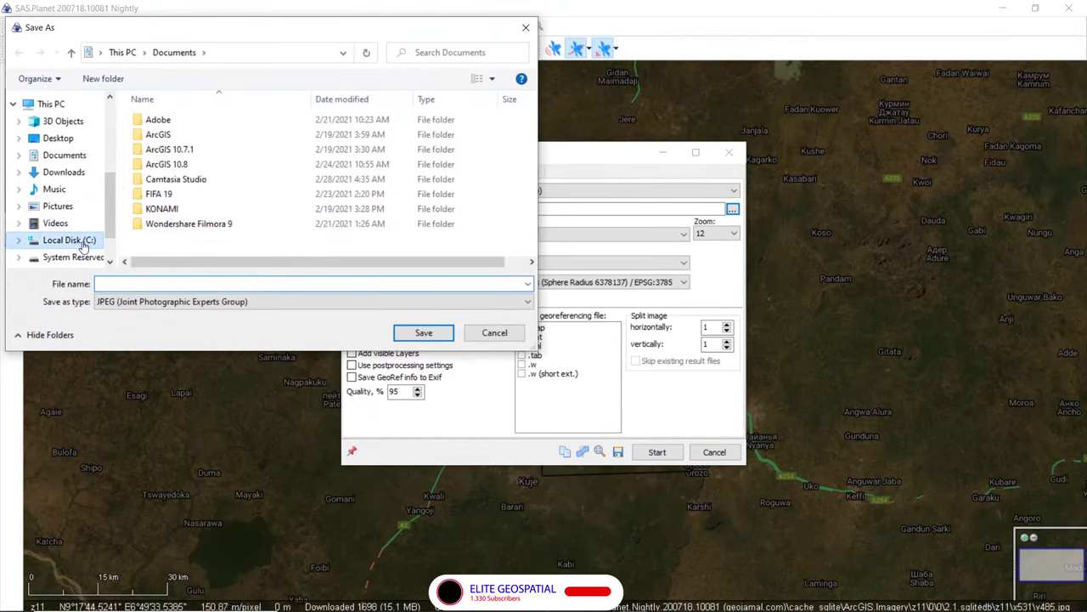
{"action": "left_click", "coordinate": [153, 247]}
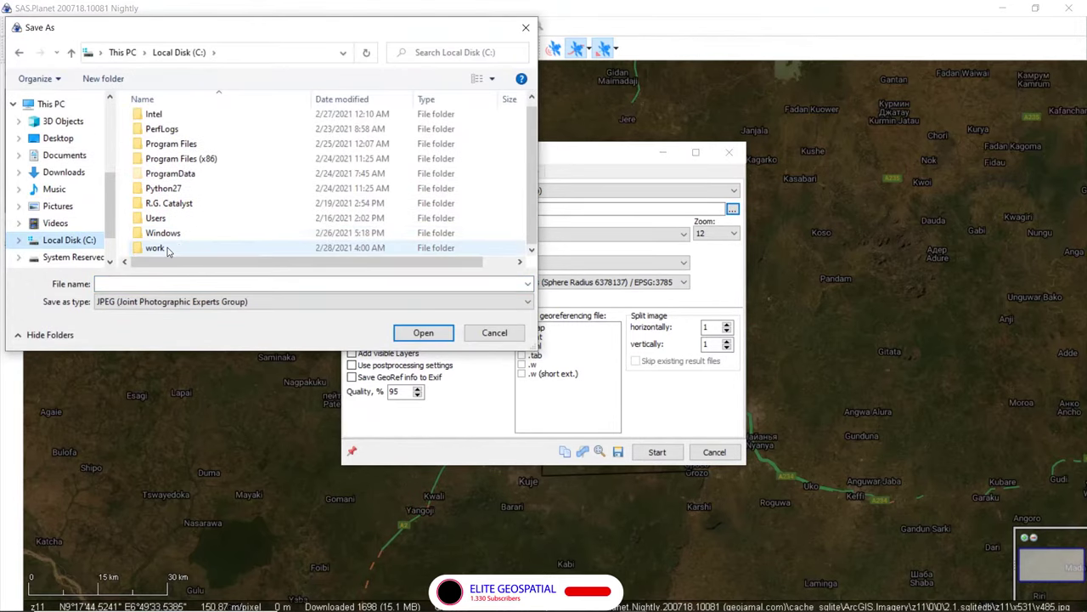
{"action": "left_click", "coordinate": [408, 333]}
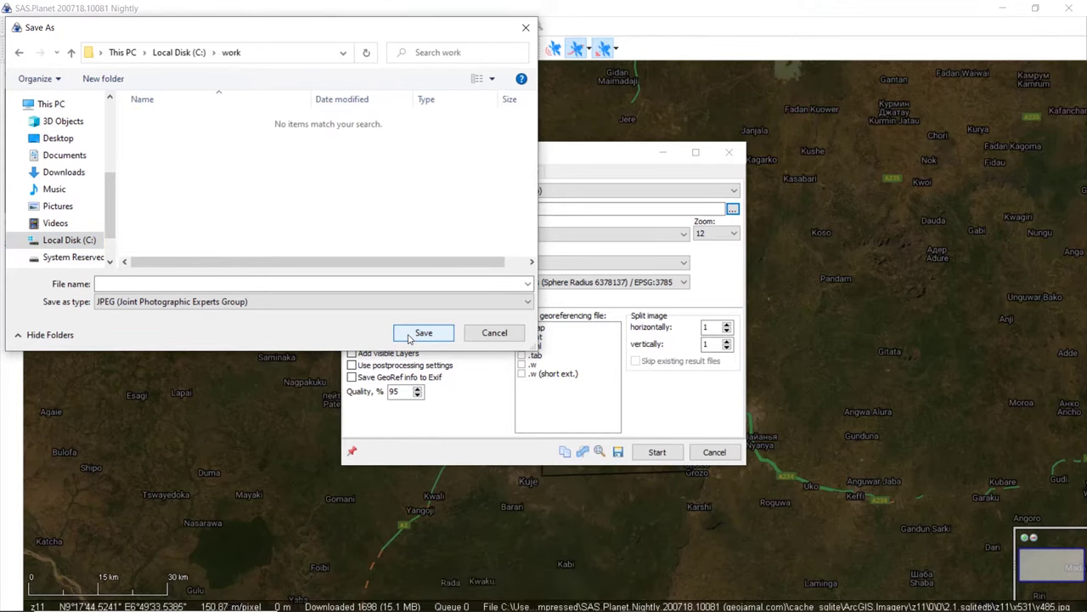
{"action": "left_click", "coordinate": [314, 282]}
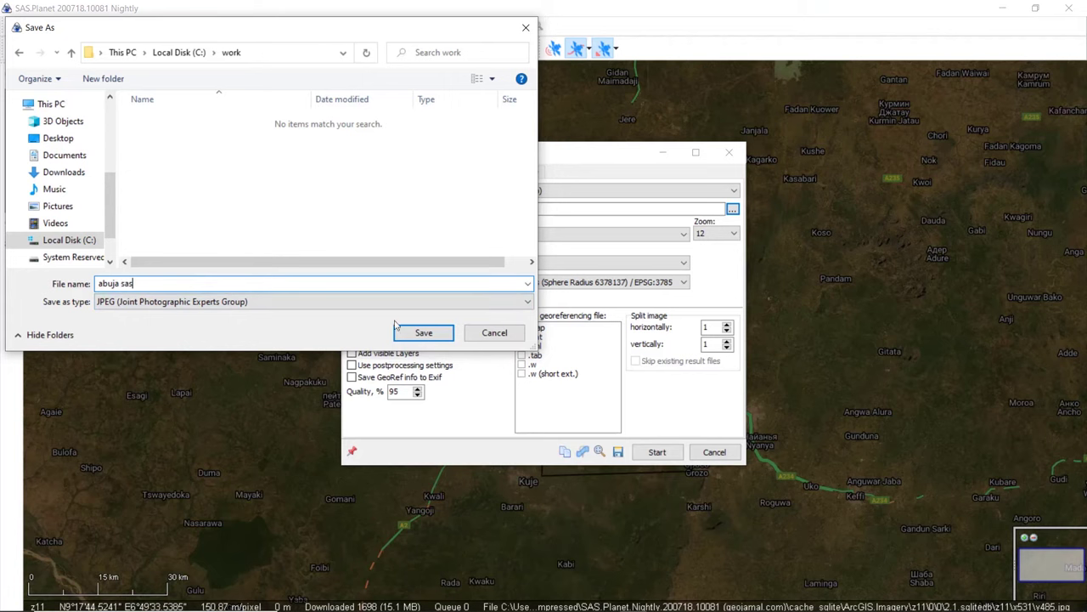
{"action": "left_click", "coordinate": [424, 333]}
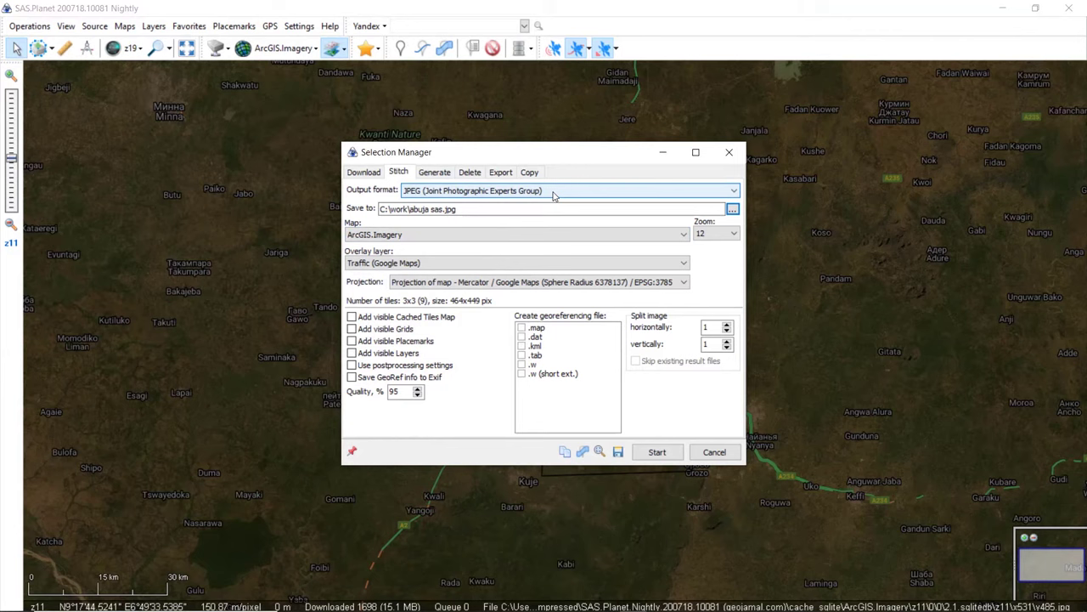
Open the choice of output formats for the stitched image
{"action": "left_click", "coordinate": [553, 194]}
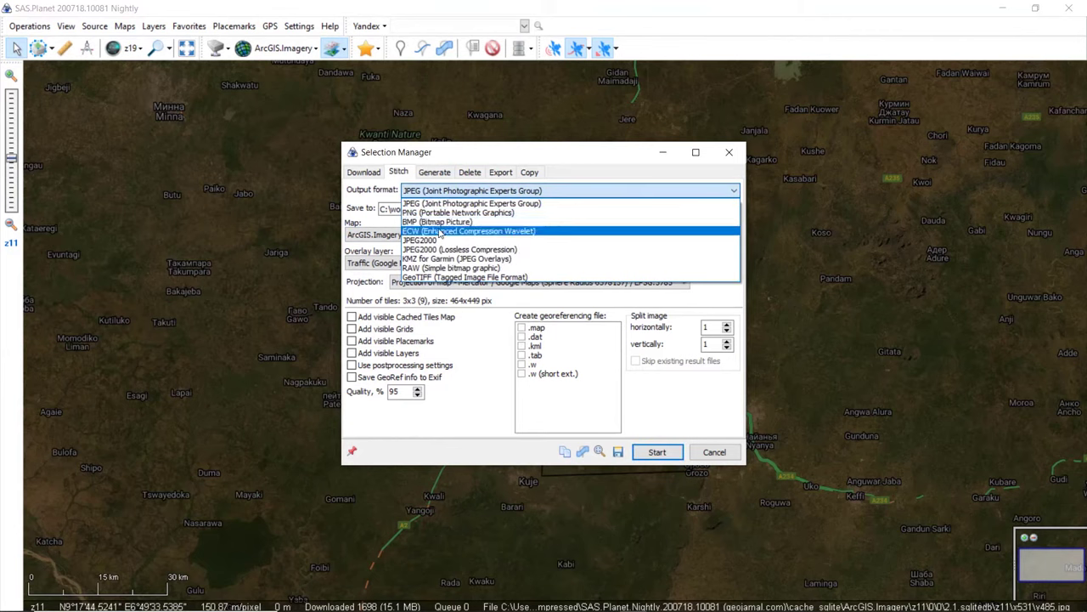